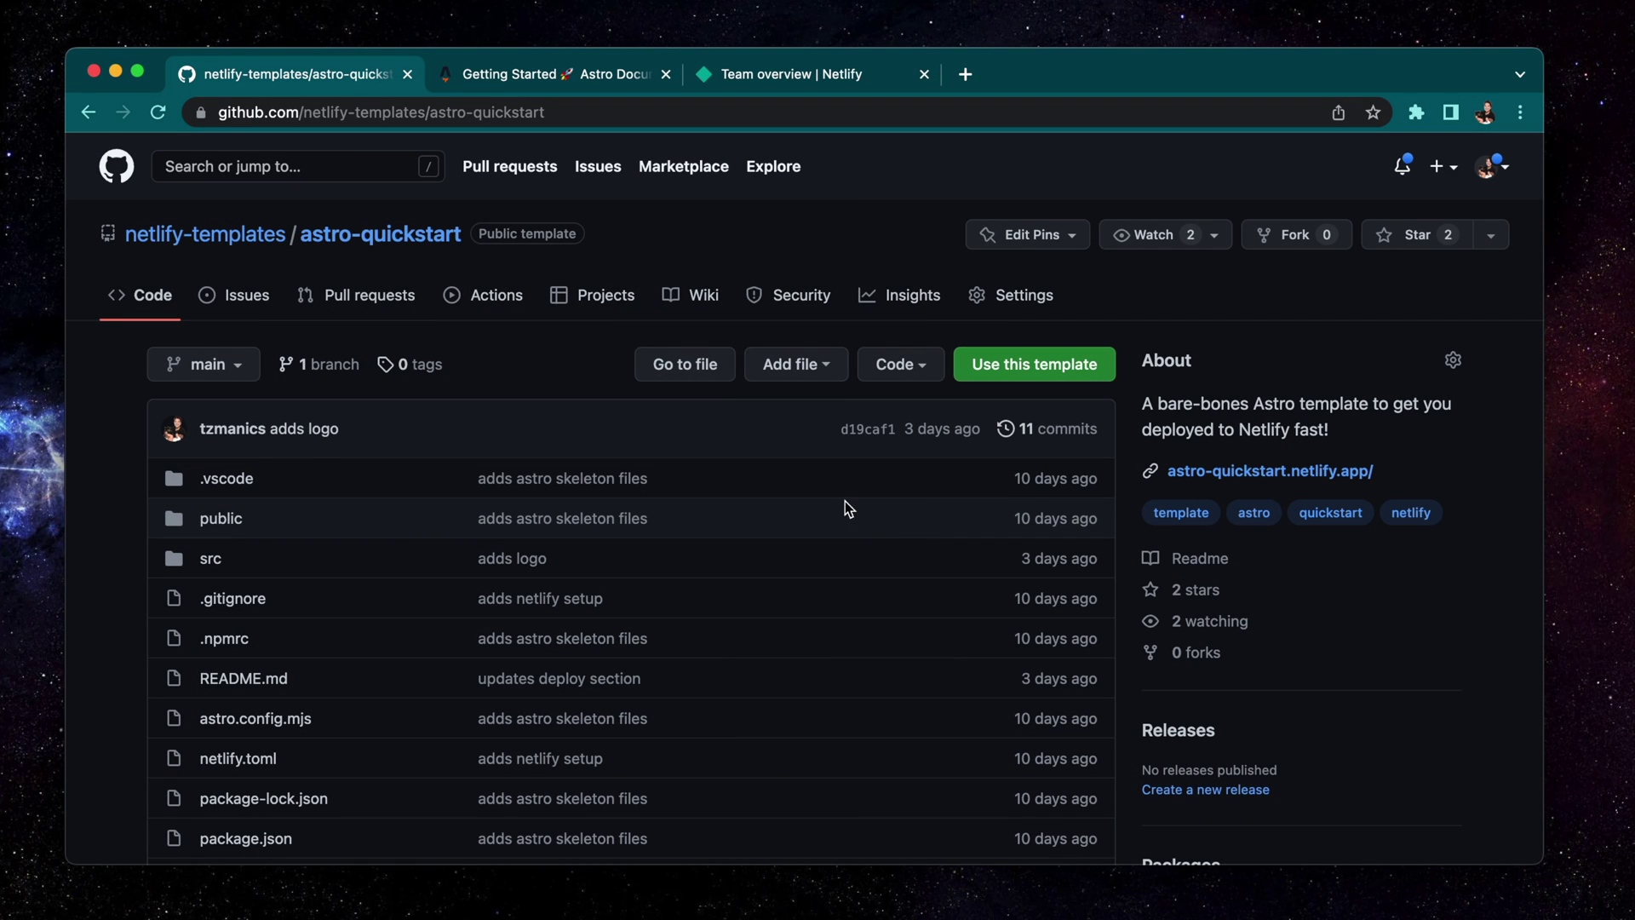
- Open the astro-quickstart.netlify.app demo site from the template's GitHub repository page
{"action": "left_click_drag", "start_coordinate": [424, 112], "coordinate": [202, 115]}
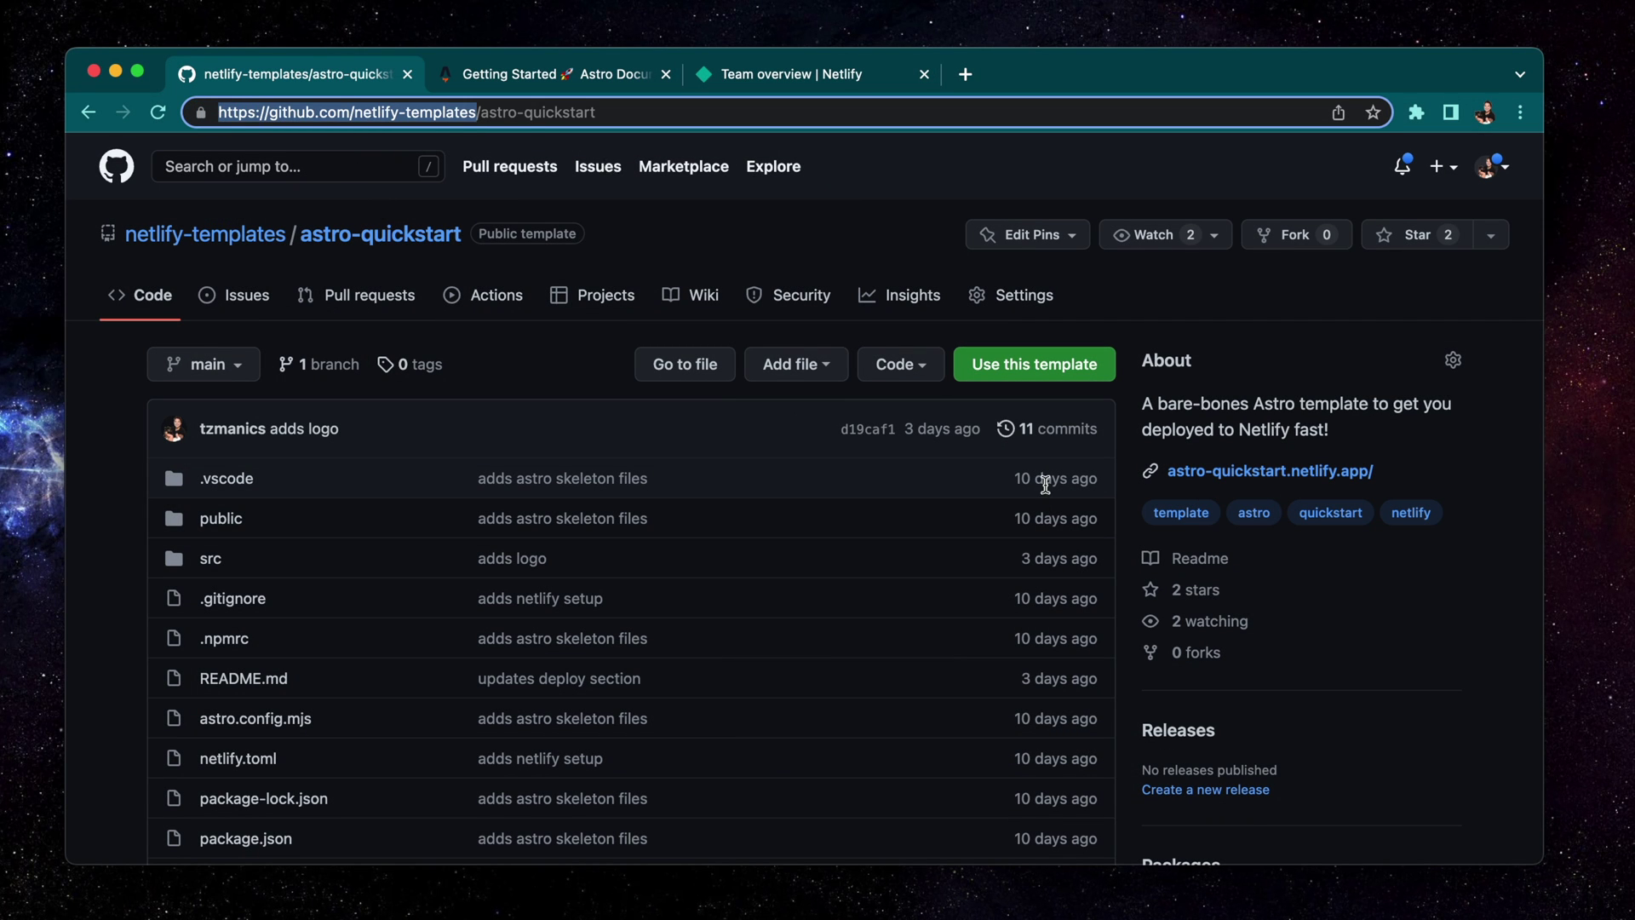
{"action": "scroll", "coordinate": [1314, 657], "scroll_direction": "down", "scroll_amount": 1}
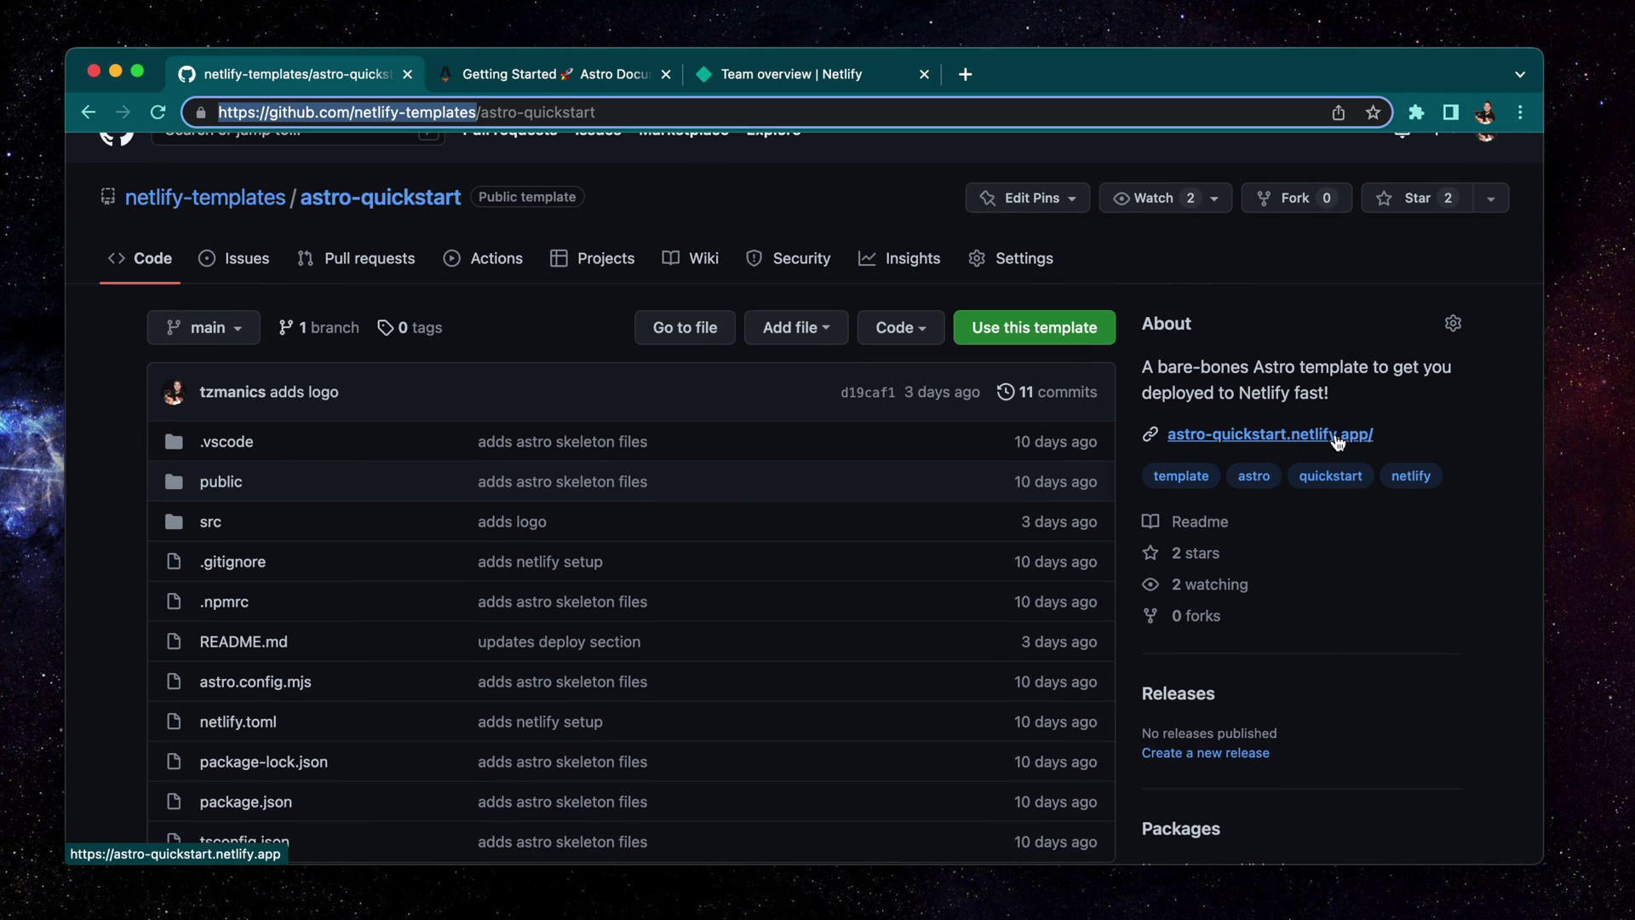
{"action": "left_click", "coordinate": [1338, 436]}
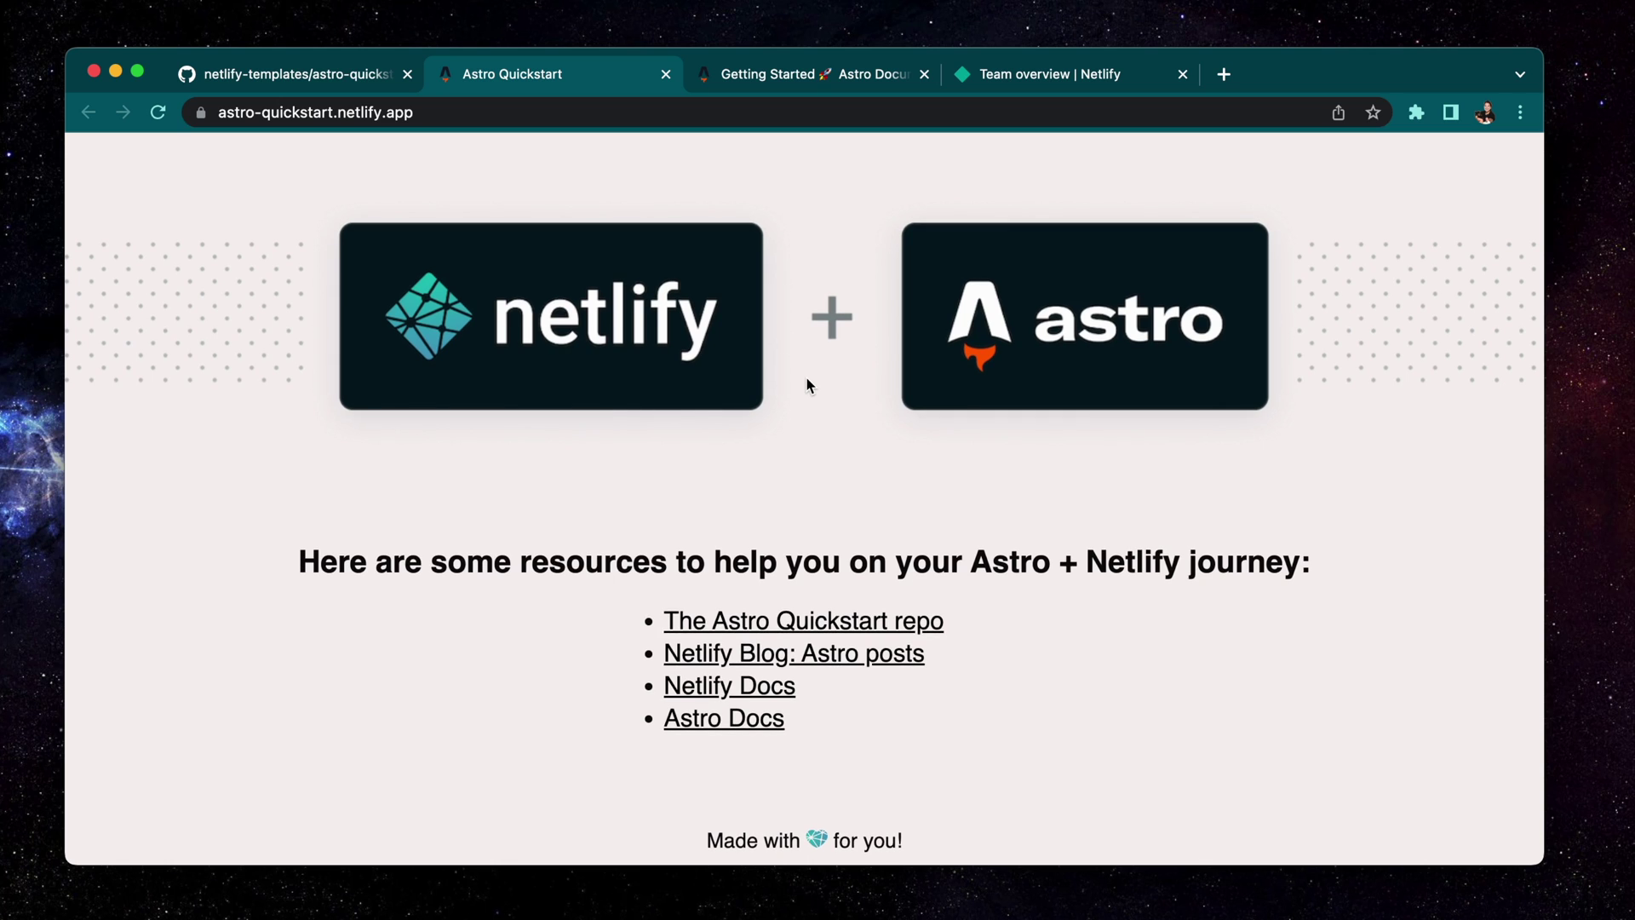
- Visit Astro Docs' Getting Started page from the demo, then close those tabs
{"action": "left_click", "coordinate": [700, 736]}
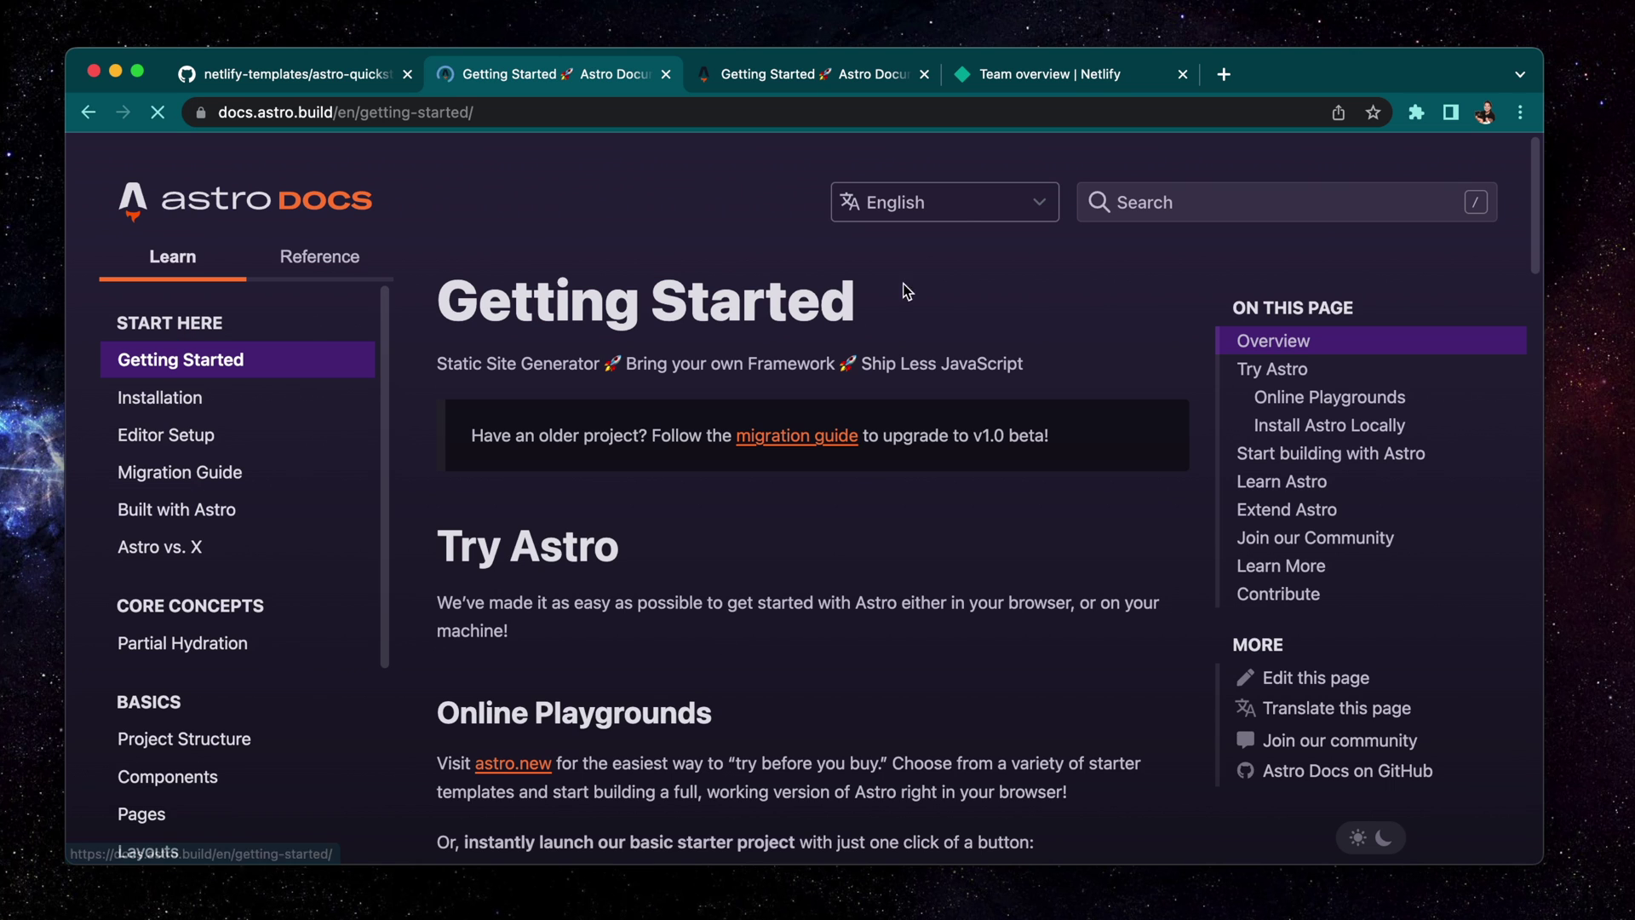
{"action": "left_click", "coordinate": [924, 74]}
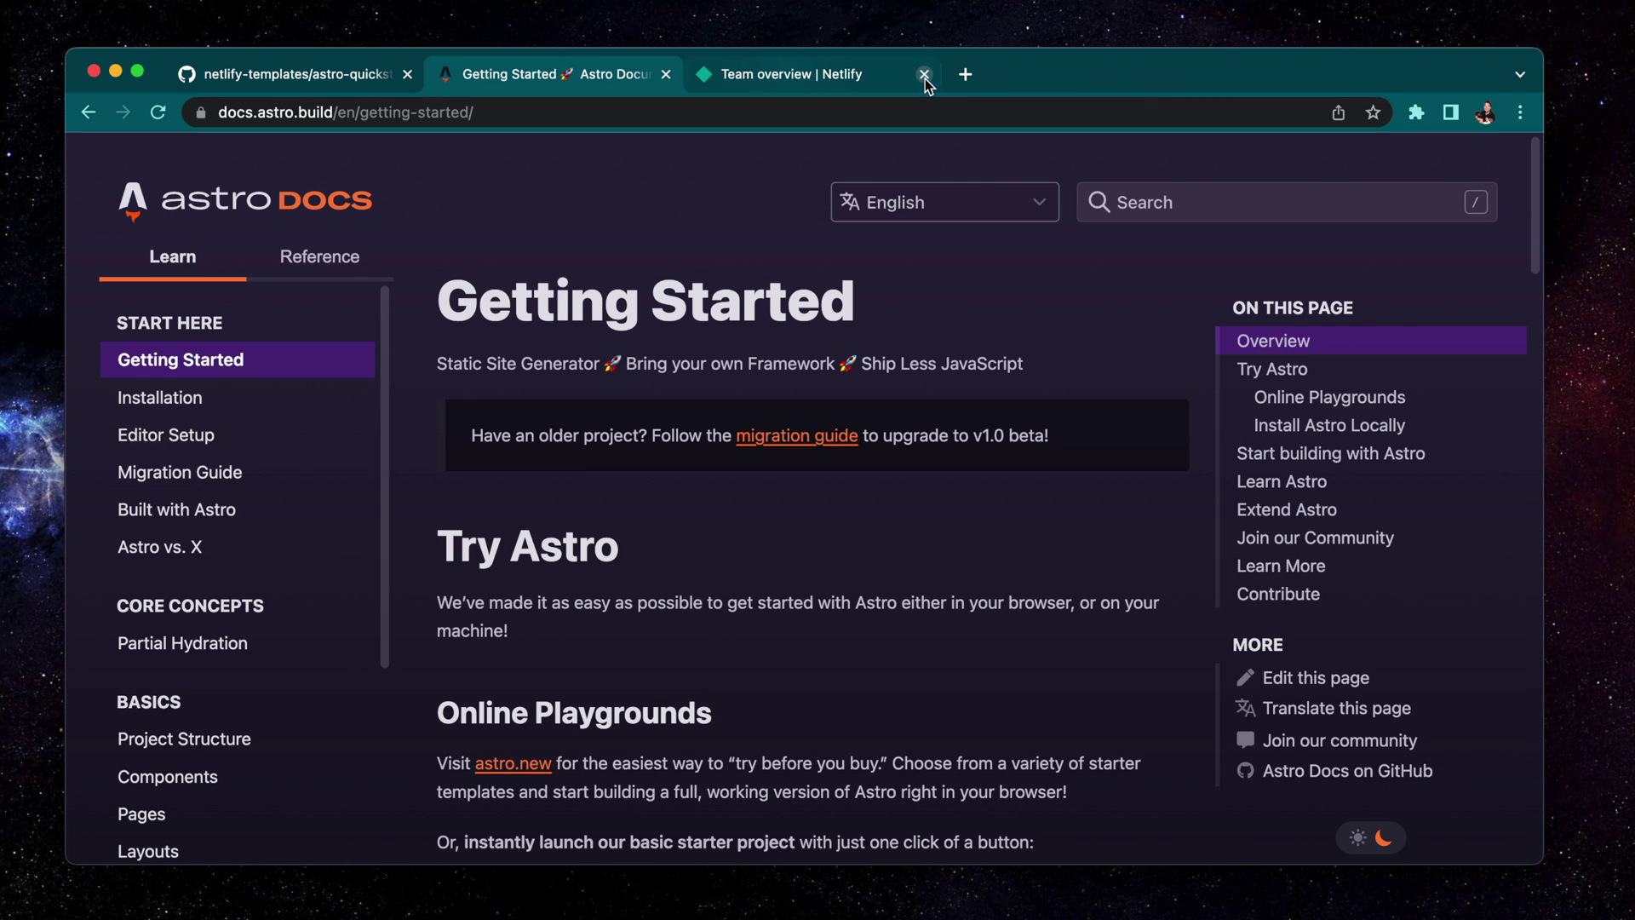
{"action": "left_click", "coordinate": [666, 75]}
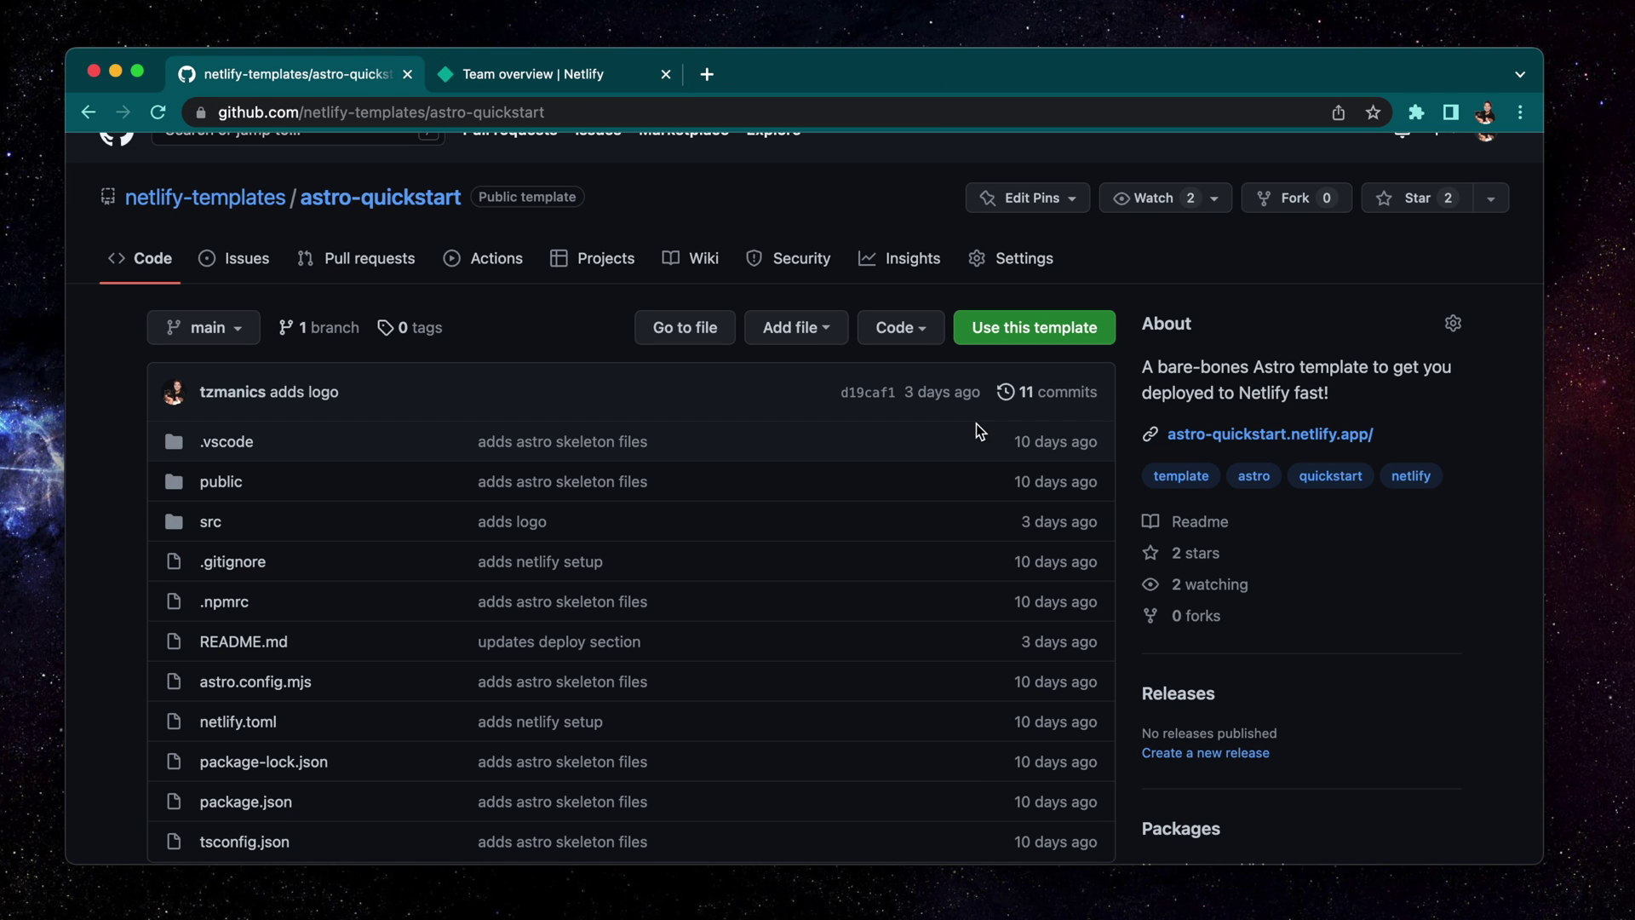
{"action": "scroll", "coordinate": [1235, 651], "scroll_direction": "down", "scroll_amount": 1}
{"action": "scroll", "coordinate": [1236, 651], "scroll_direction": "down", "scroll_amount": 1}
{"action": "scroll", "coordinate": [1235, 651], "scroll_direction": "down", "scroll_amount": 1}
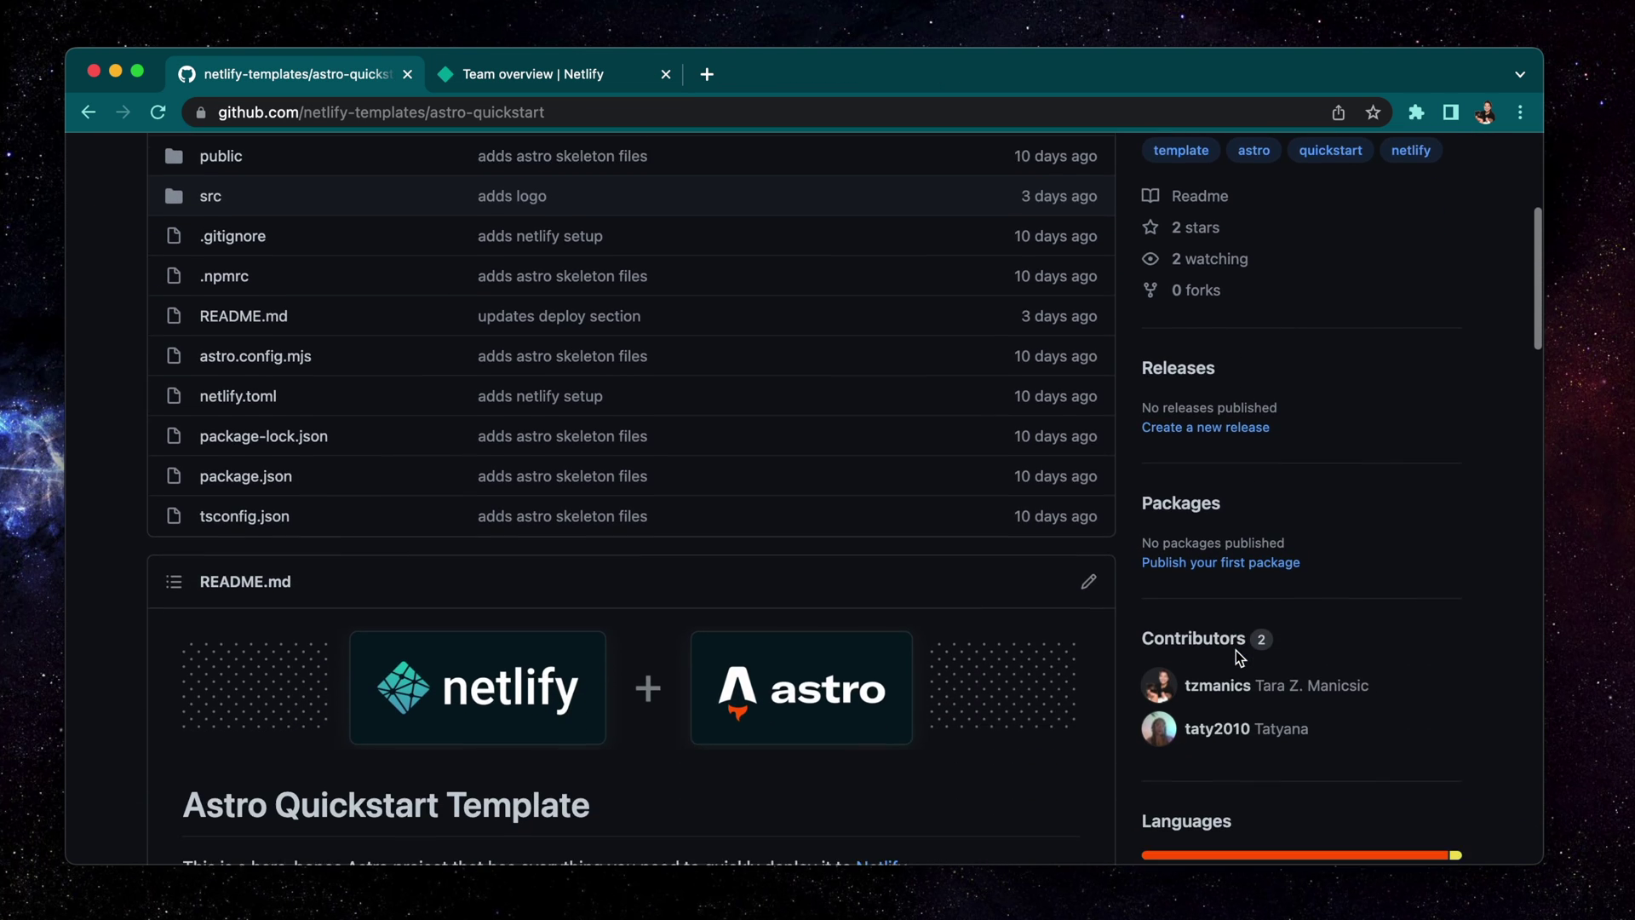
{"action": "scroll", "coordinate": [1235, 651], "scroll_direction": "down", "scroll_amount": 1}
{"action": "scroll", "coordinate": [1235, 649], "scroll_direction": "down", "scroll_amount": 1}
{"action": "scroll", "coordinate": [1236, 650], "scroll_direction": "down", "scroll_amount": 1}
{"action": "scroll", "coordinate": [1235, 650], "scroll_direction": "down", "scroll_amount": 1}
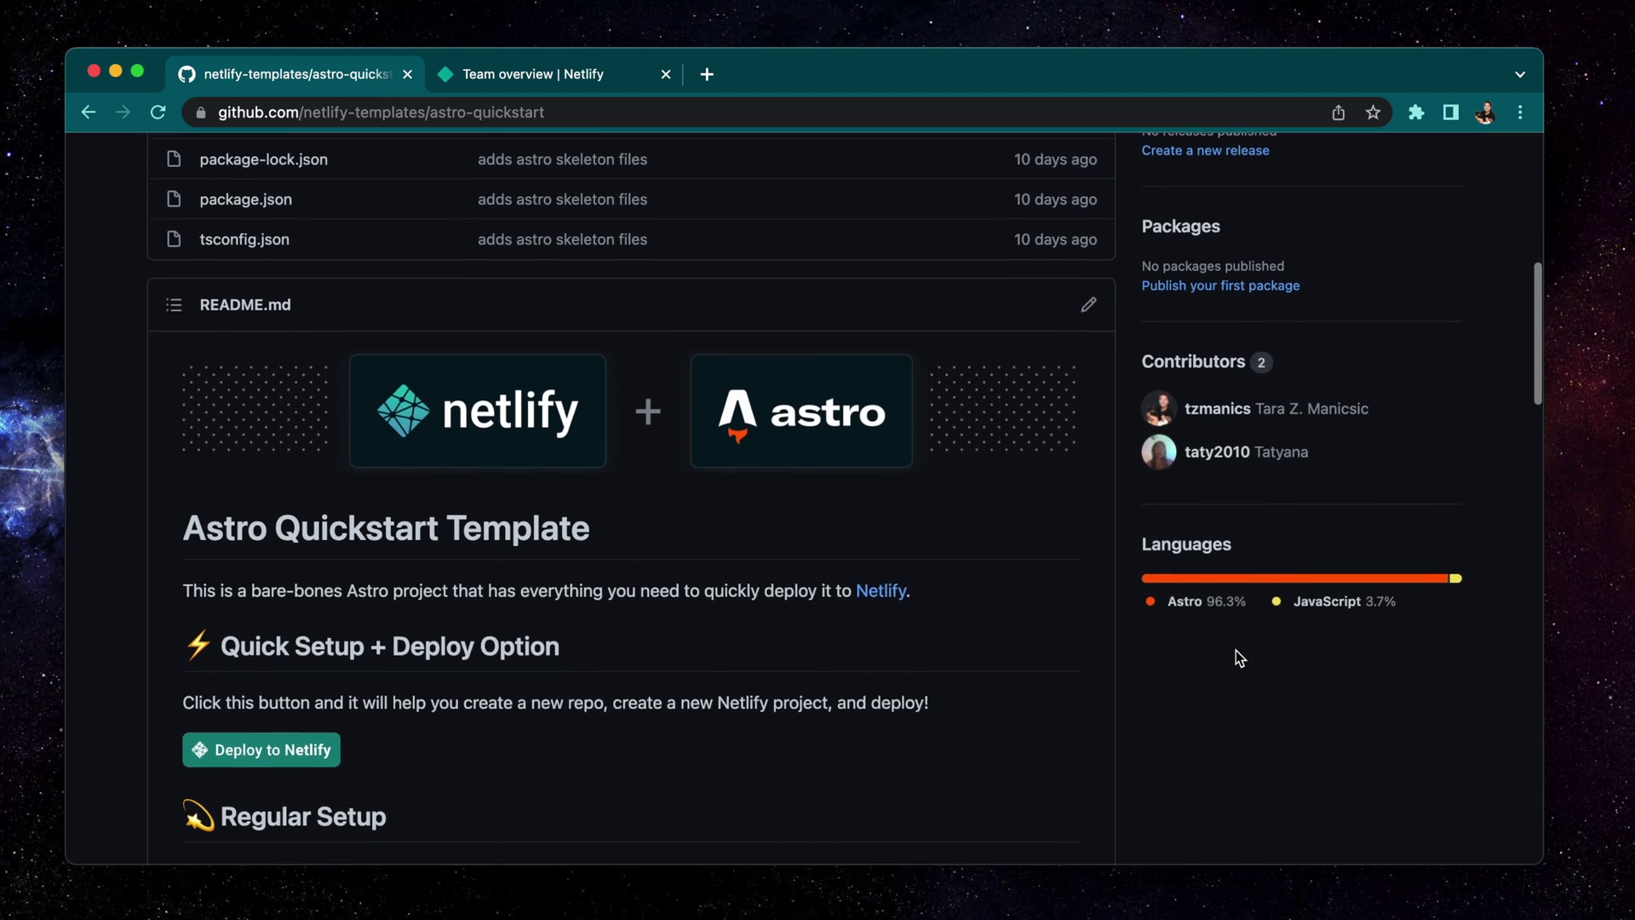
{"action": "scroll", "coordinate": [1236, 650], "scroll_direction": "down", "scroll_amount": 2}
{"action": "scroll", "coordinate": [1236, 649], "scroll_direction": "down", "scroll_amount": 2}
{"action": "scroll", "coordinate": [1236, 649], "scroll_direction": "down", "scroll_amount": 1}
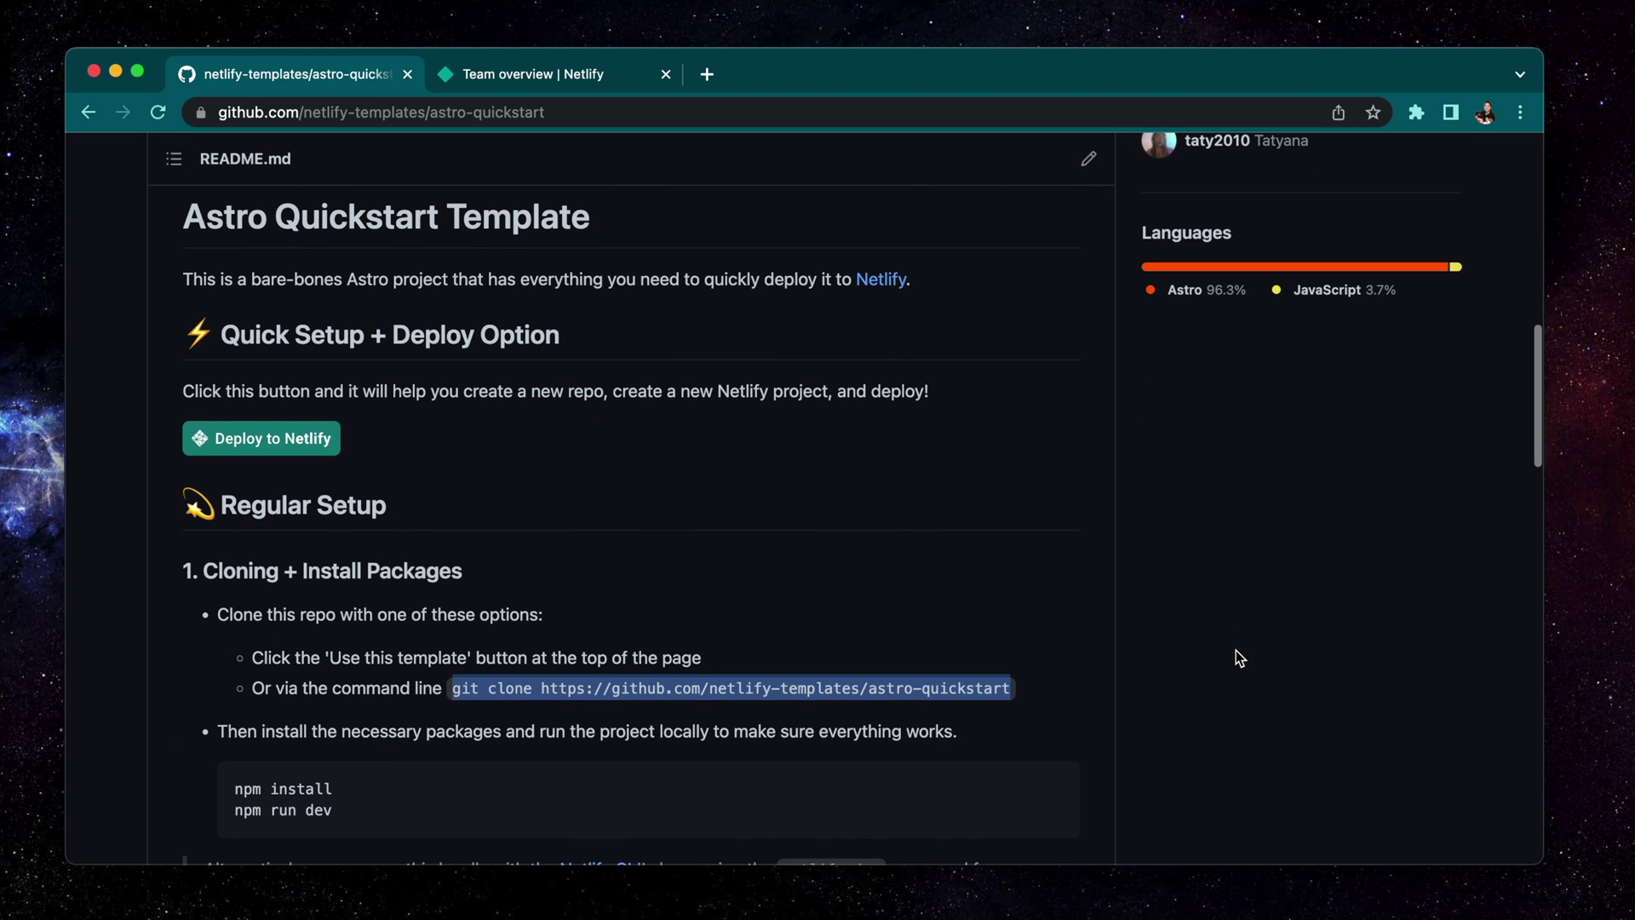
{"action": "scroll", "coordinate": [1236, 657], "scroll_direction": "down", "scroll_amount": 1}
{"action": "scroll", "coordinate": [1236, 657], "scroll_direction": "down", "scroll_amount": 2}
{"action": "scroll", "coordinate": [1236, 658], "scroll_direction": "down", "scroll_amount": 2}
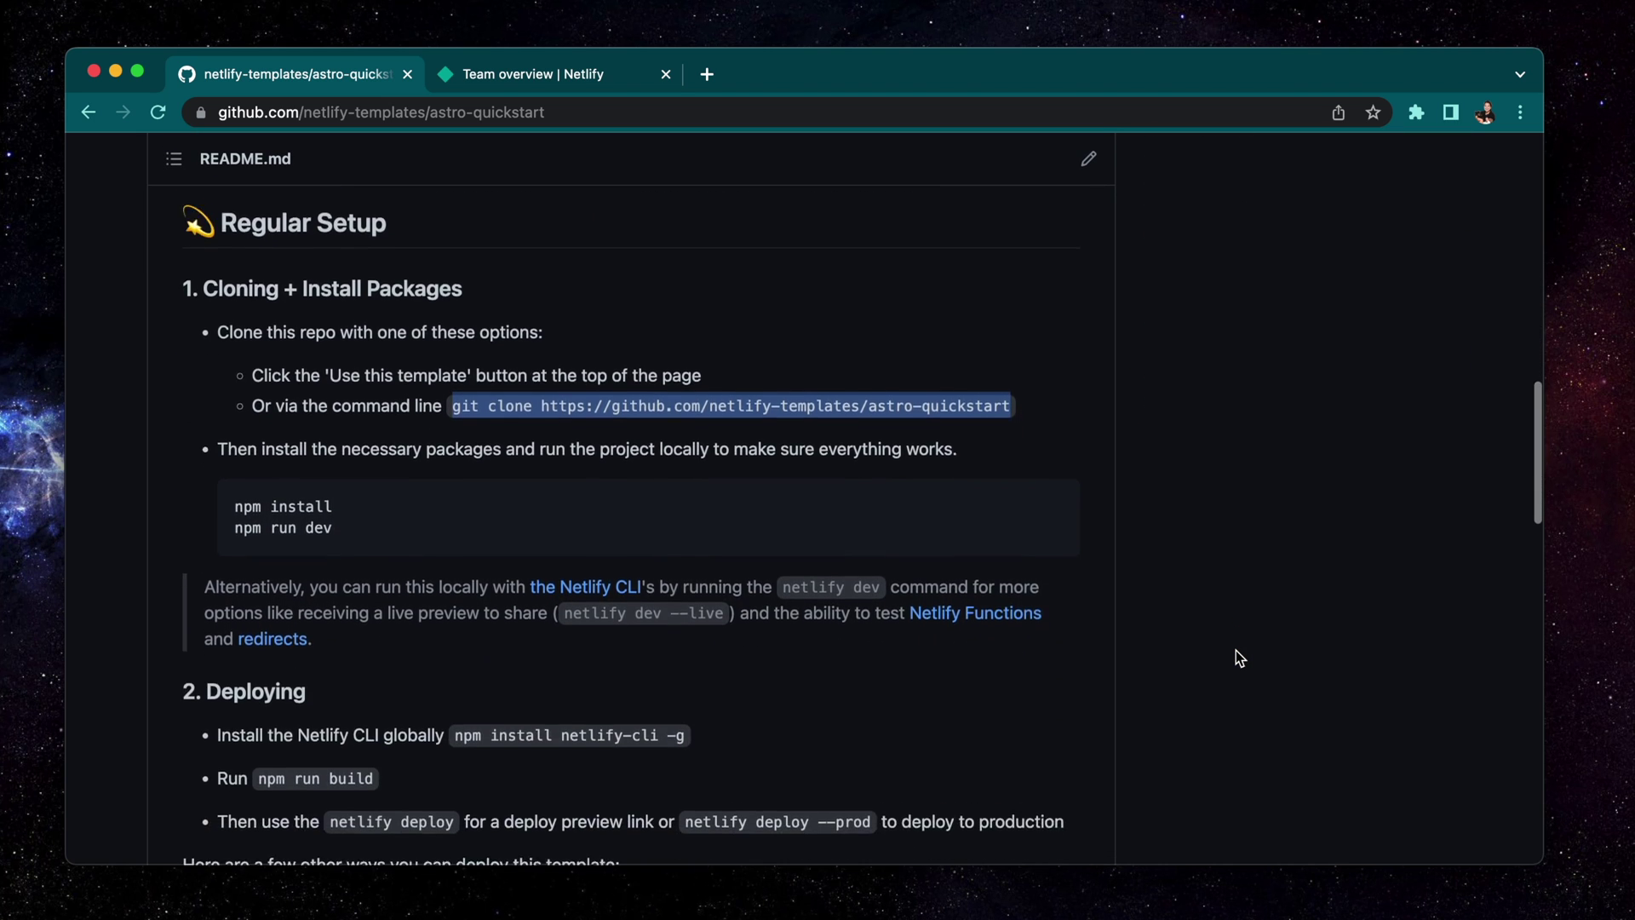
{"action": "scroll", "coordinate": [1236, 657], "scroll_direction": "down", "scroll_amount": 1}
{"action": "scroll", "coordinate": [1236, 652], "scroll_direction": "down", "scroll_amount": 2}
{"action": "scroll", "coordinate": [1235, 651], "scroll_direction": "down", "scroll_amount": 1}
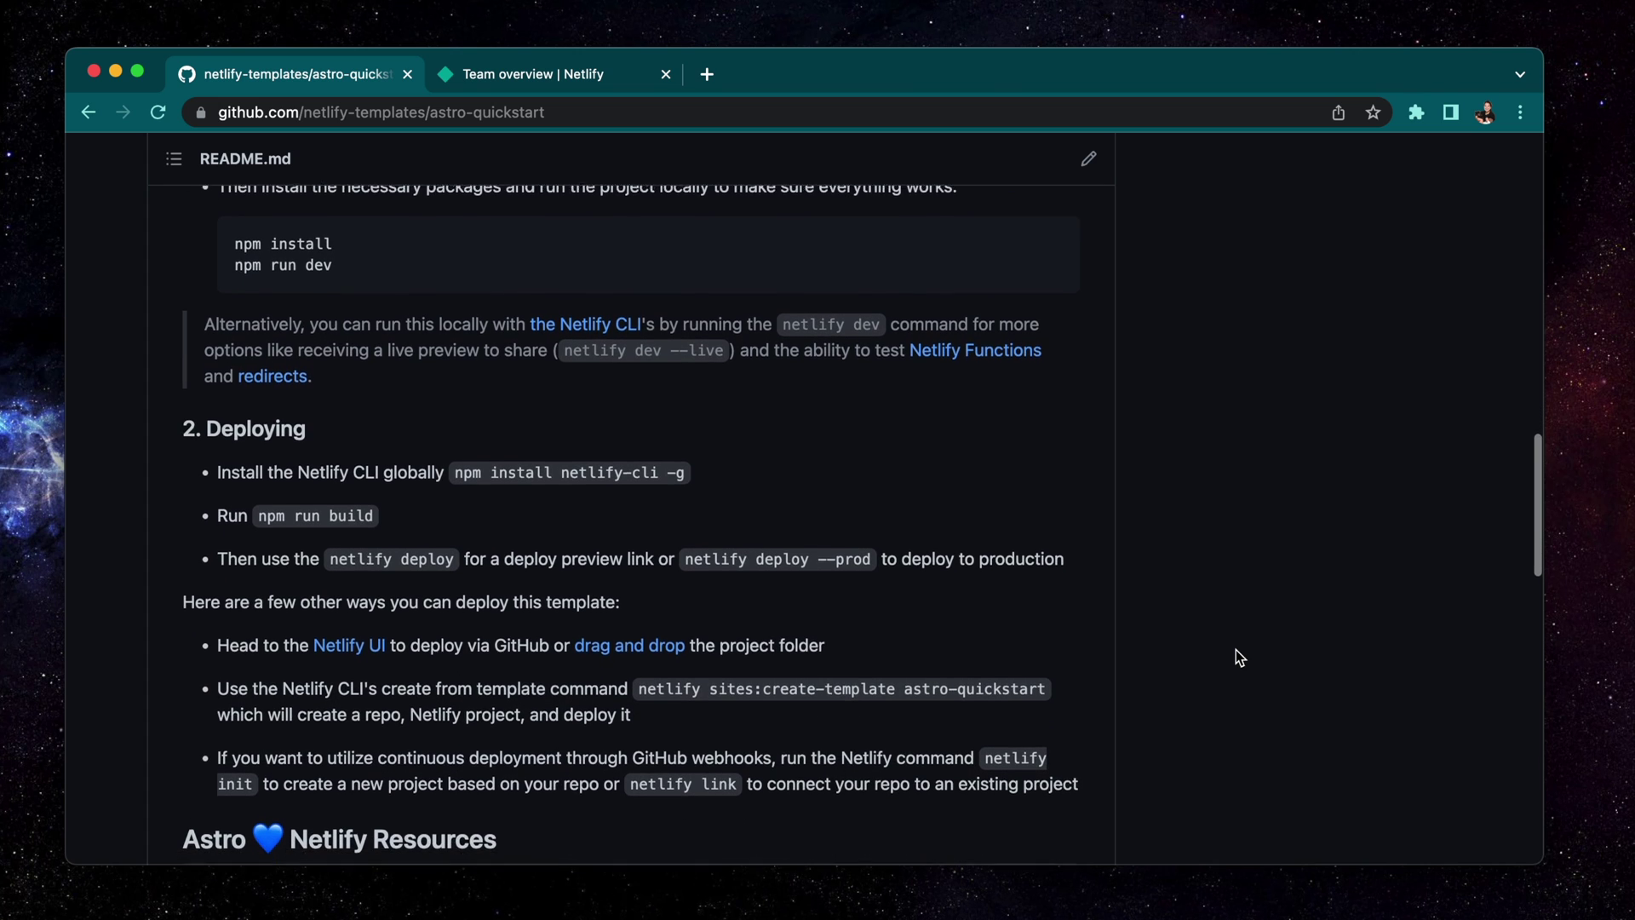
{"action": "scroll", "coordinate": [1236, 657], "scroll_direction": "down", "scroll_amount": 1}
{"action": "scroll", "coordinate": [1235, 657], "scroll_direction": "down", "scroll_amount": 1}
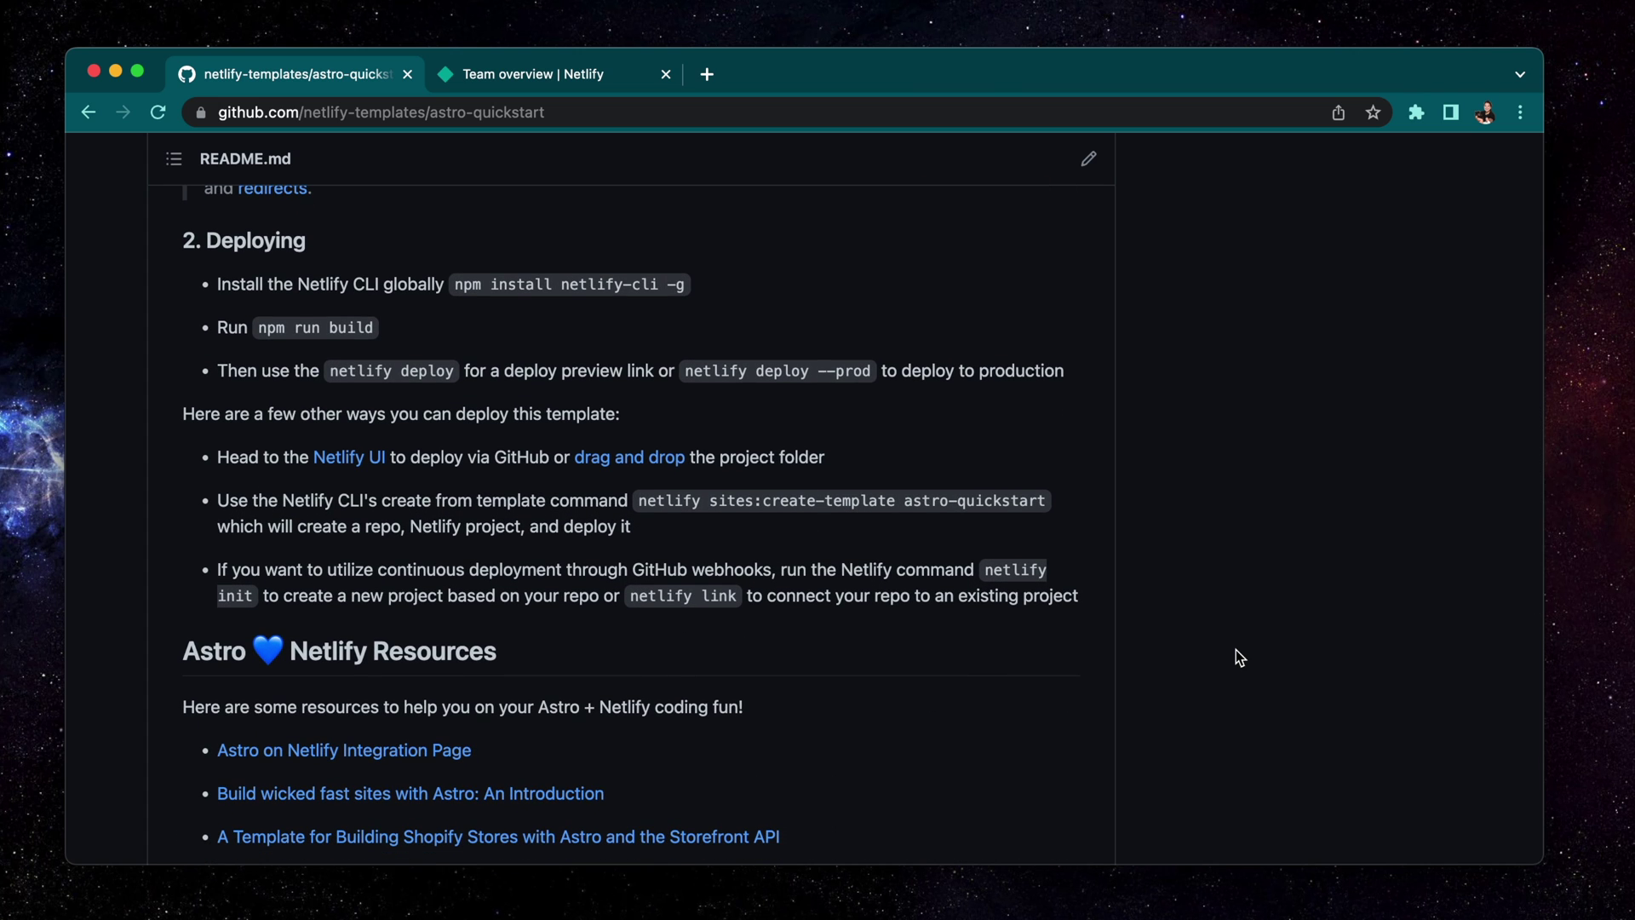
{"action": "scroll", "coordinate": [1236, 657], "scroll_direction": "down", "scroll_amount": 1}
{"action": "scroll", "coordinate": [1235, 656], "scroll_direction": "down", "scroll_amount": 2}
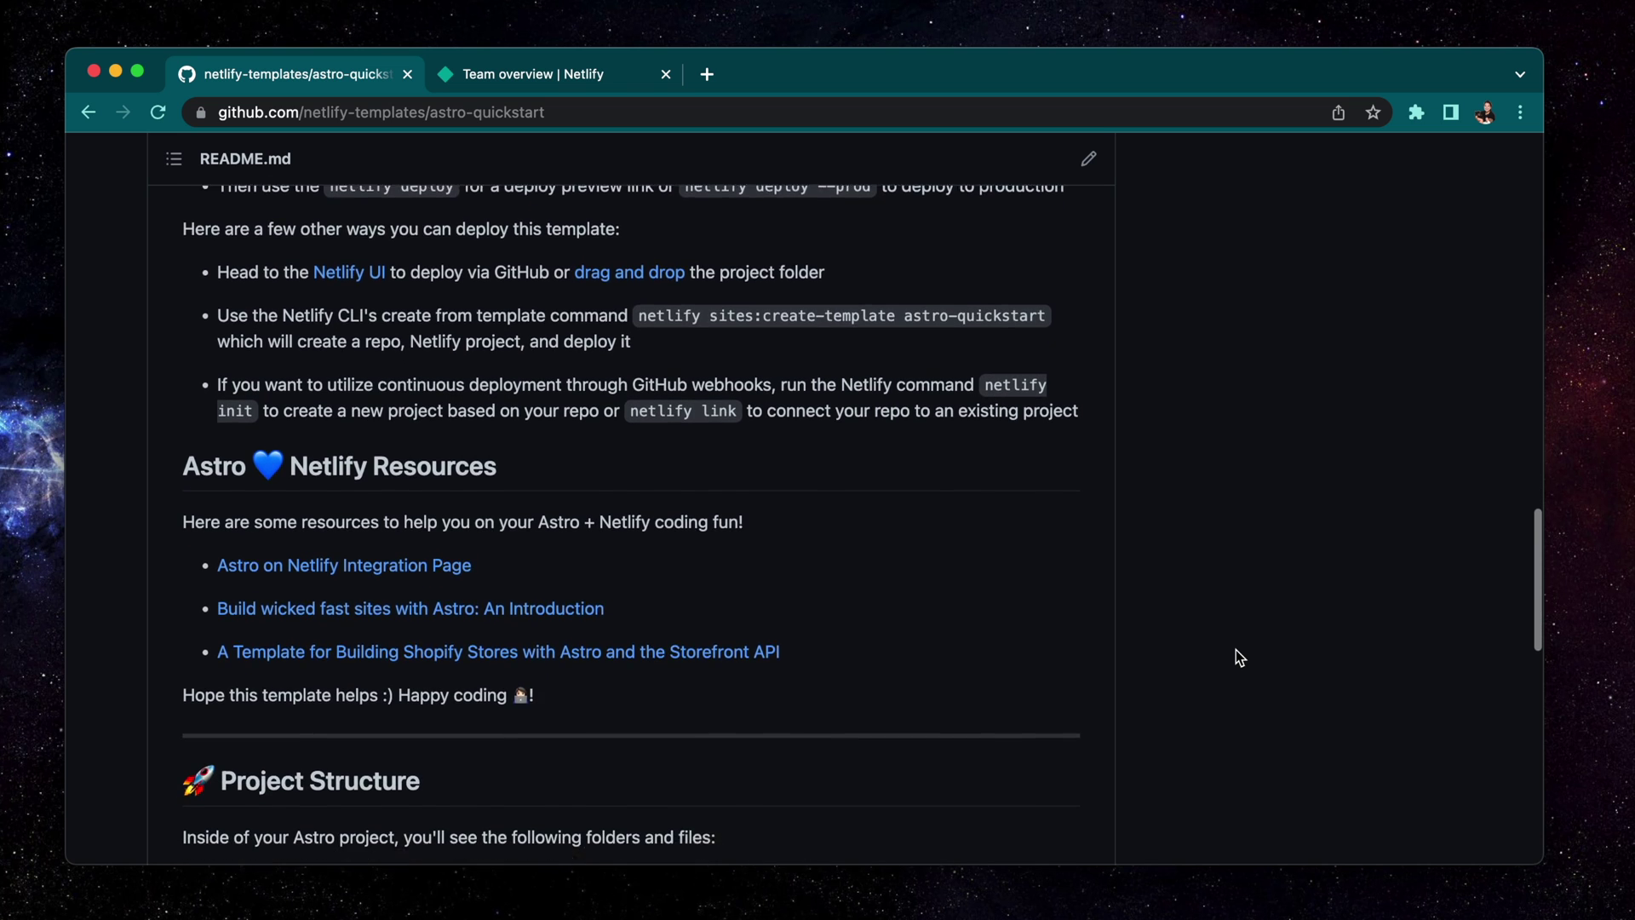
{"action": "scroll", "coordinate": [1236, 657], "scroll_direction": "down", "scroll_amount": 1}
{"action": "scroll", "coordinate": [1236, 658], "scroll_direction": "down", "scroll_amount": 2}
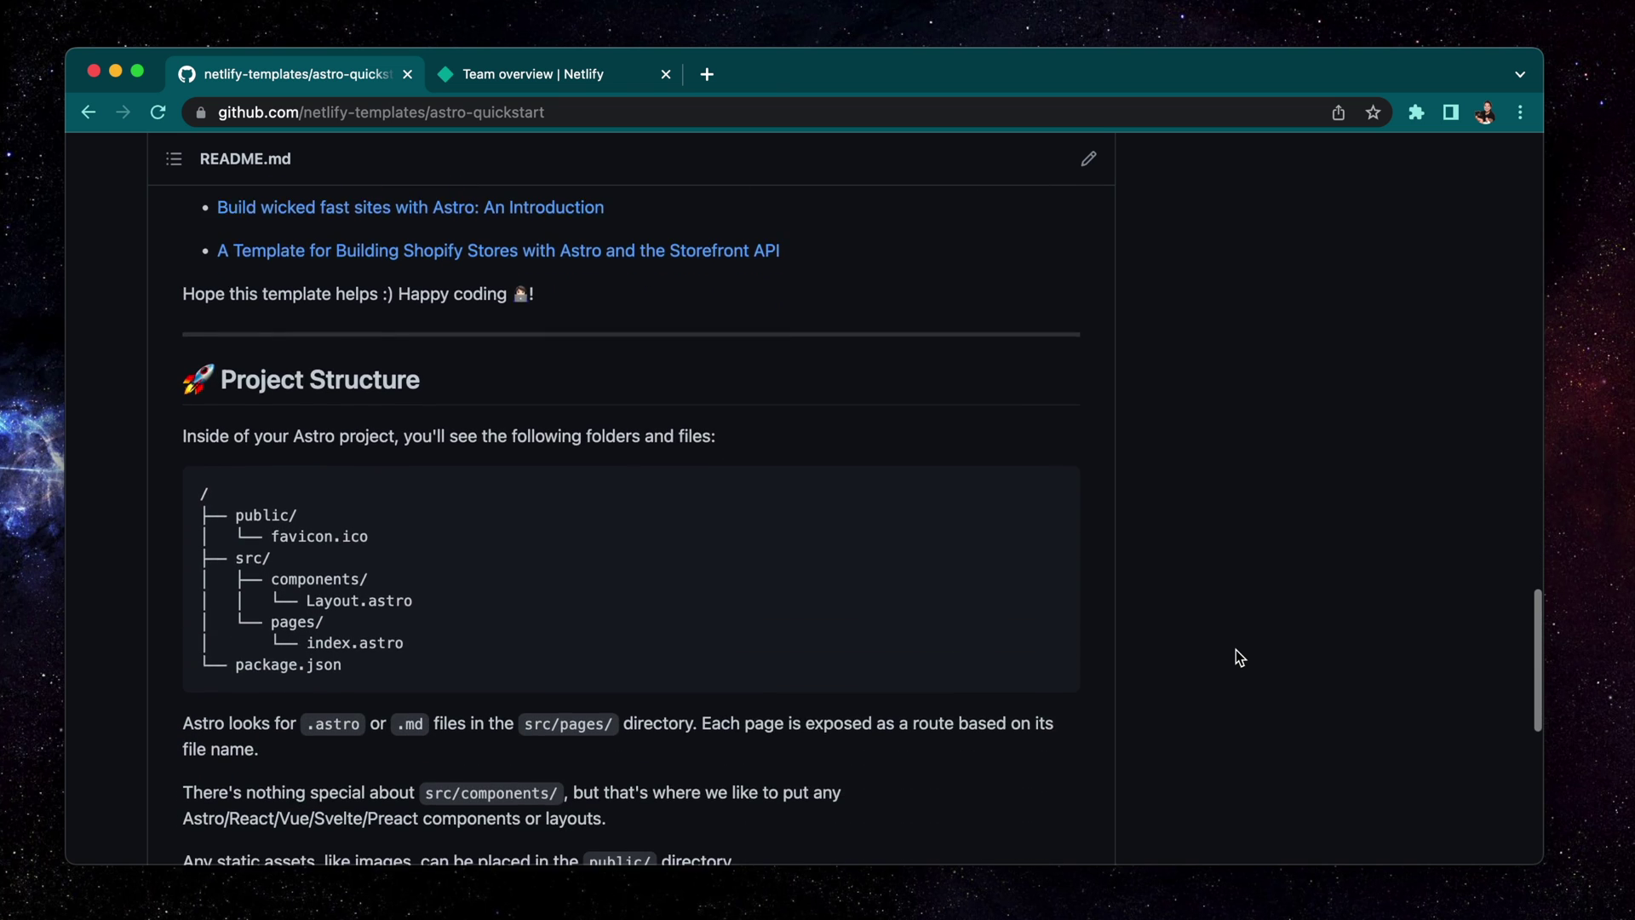
{"action": "scroll", "coordinate": [1235, 657], "scroll_direction": "down", "scroll_amount": 1}
{"action": "scroll", "coordinate": [1236, 656], "scroll_direction": "down", "scroll_amount": 2}
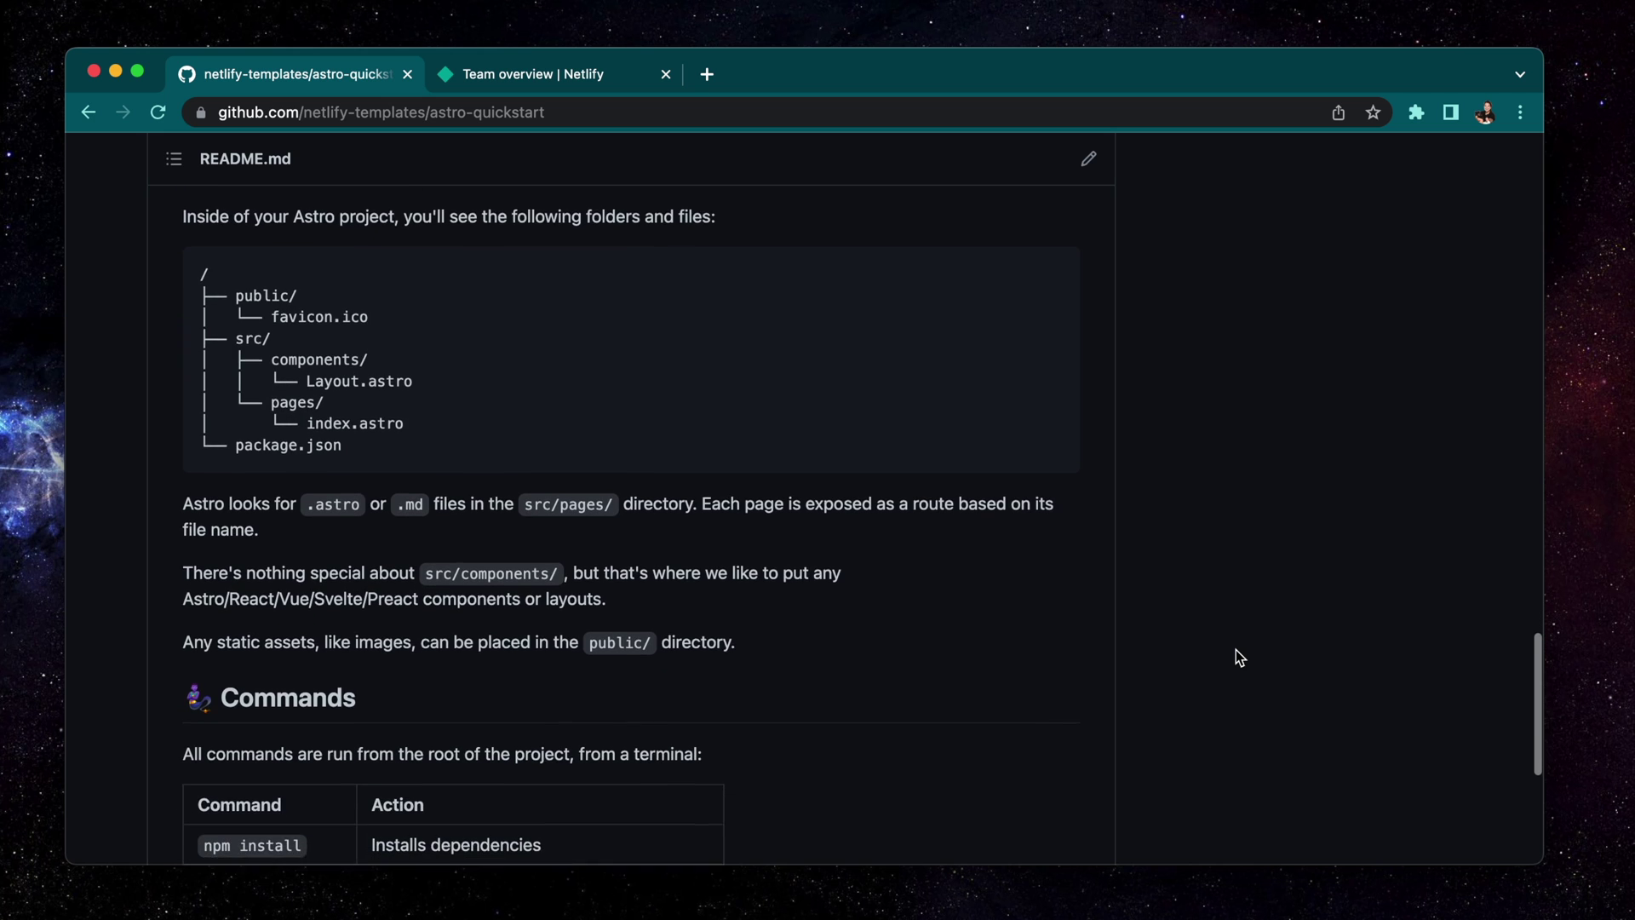
{"action": "scroll", "coordinate": [1236, 656], "scroll_direction": "down", "scroll_amount": 1}
{"action": "scroll", "coordinate": [1236, 657], "scroll_direction": "down", "scroll_amount": 2}
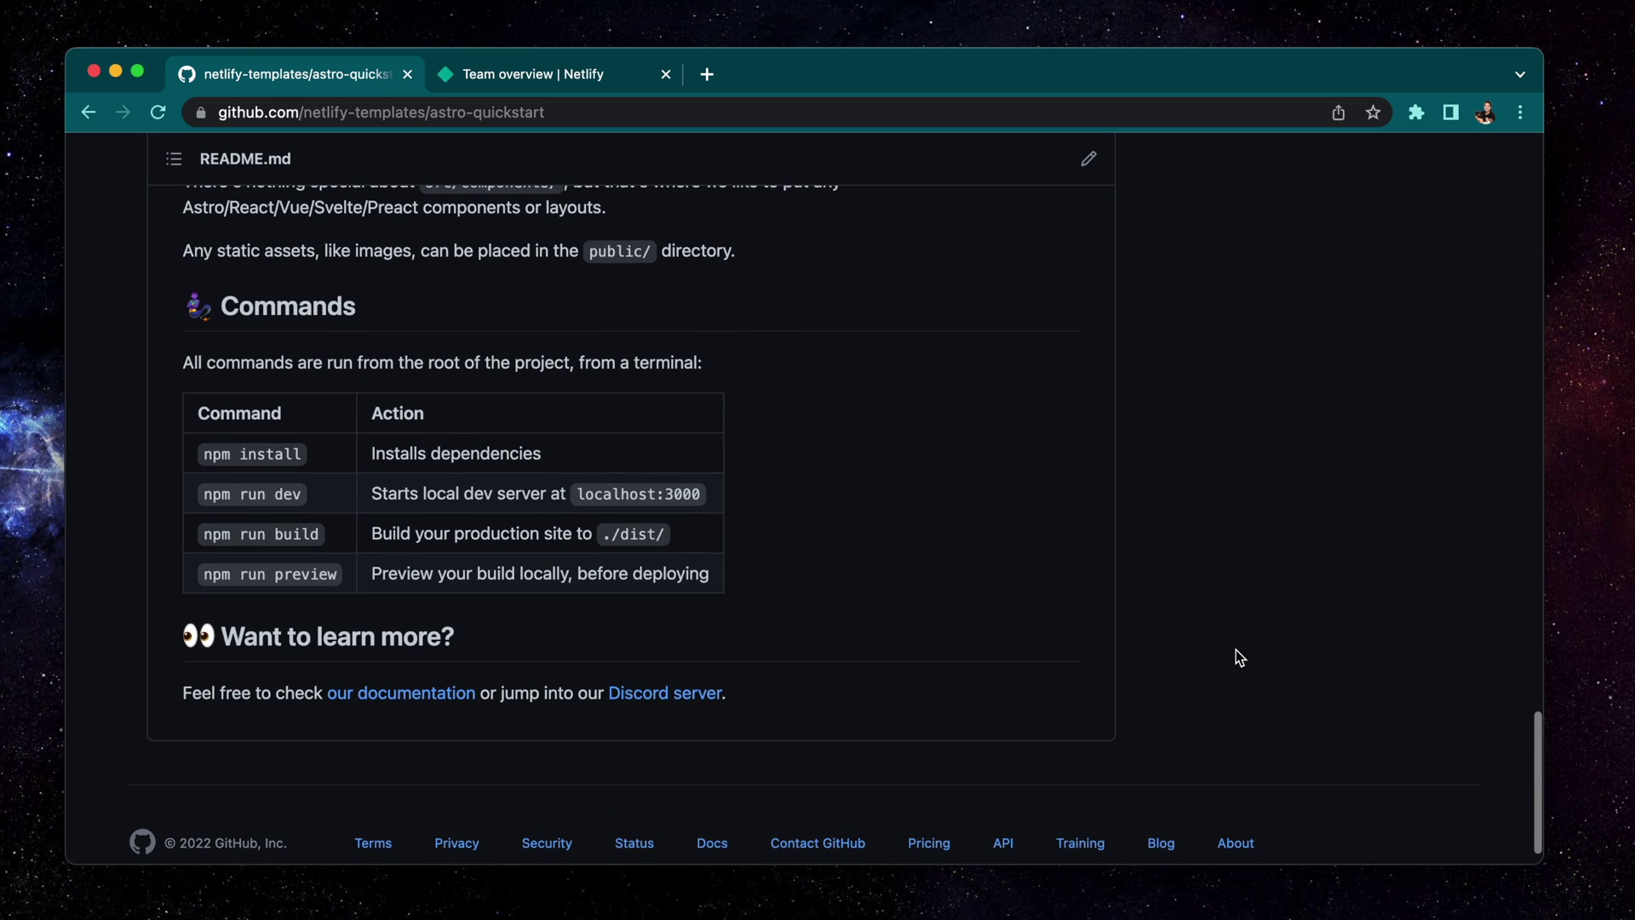
{"action": "scroll", "coordinate": [1236, 658], "scroll_direction": "up", "scroll_amount": 1}
{"action": "scroll", "coordinate": [1236, 657], "scroll_direction": "up", "scroll_amount": 3}
{"action": "scroll", "coordinate": [1236, 657], "scroll_direction": "up", "scroll_amount": 1}
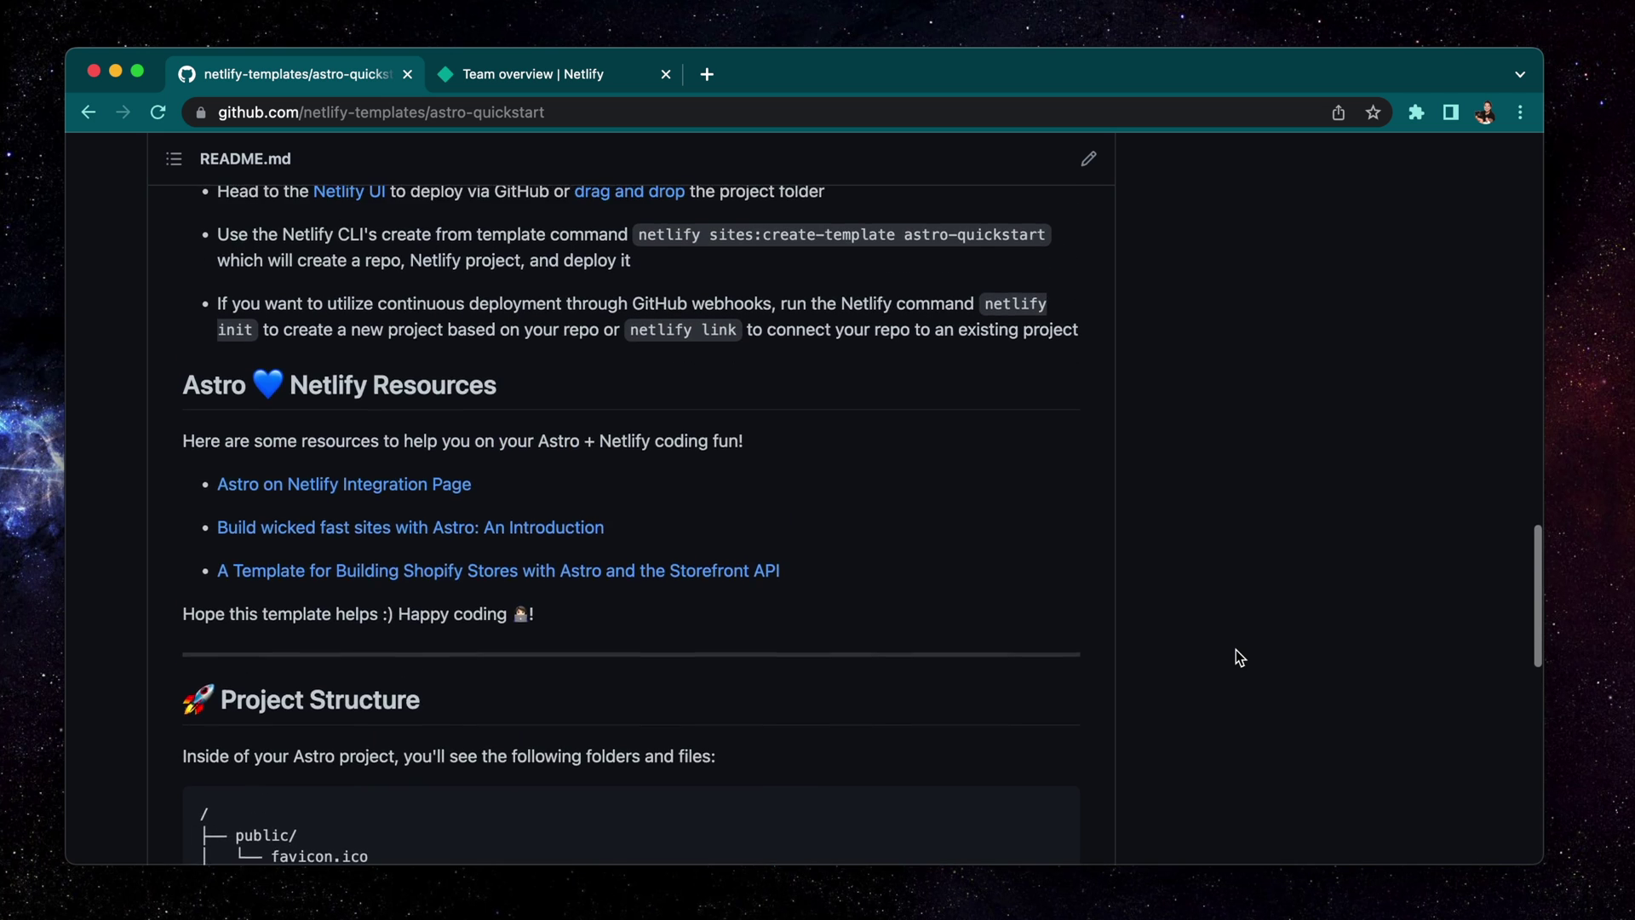
{"action": "scroll", "coordinate": [1236, 656], "scroll_direction": "up", "scroll_amount": 2}
{"action": "scroll", "coordinate": [1235, 657], "scroll_direction": "up", "scroll_amount": 3}
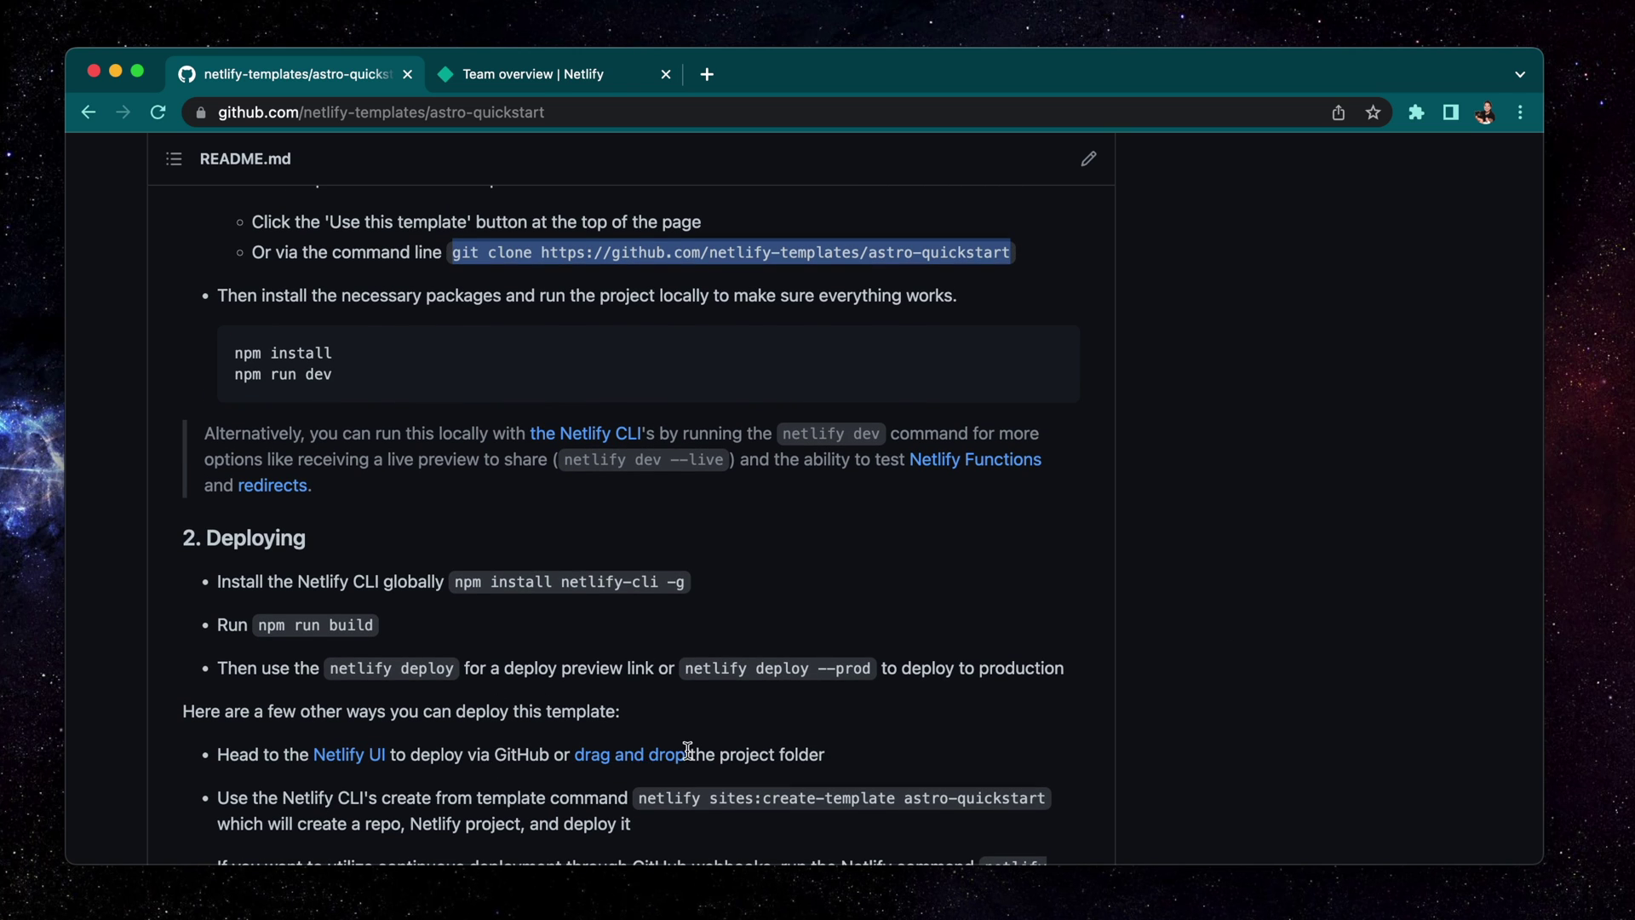
{"action": "scroll", "coordinate": [685, 751], "scroll_direction": "up", "scroll_amount": 3}
{"action": "scroll", "coordinate": [768, 750], "scroll_direction": "up", "scroll_amount": 2}
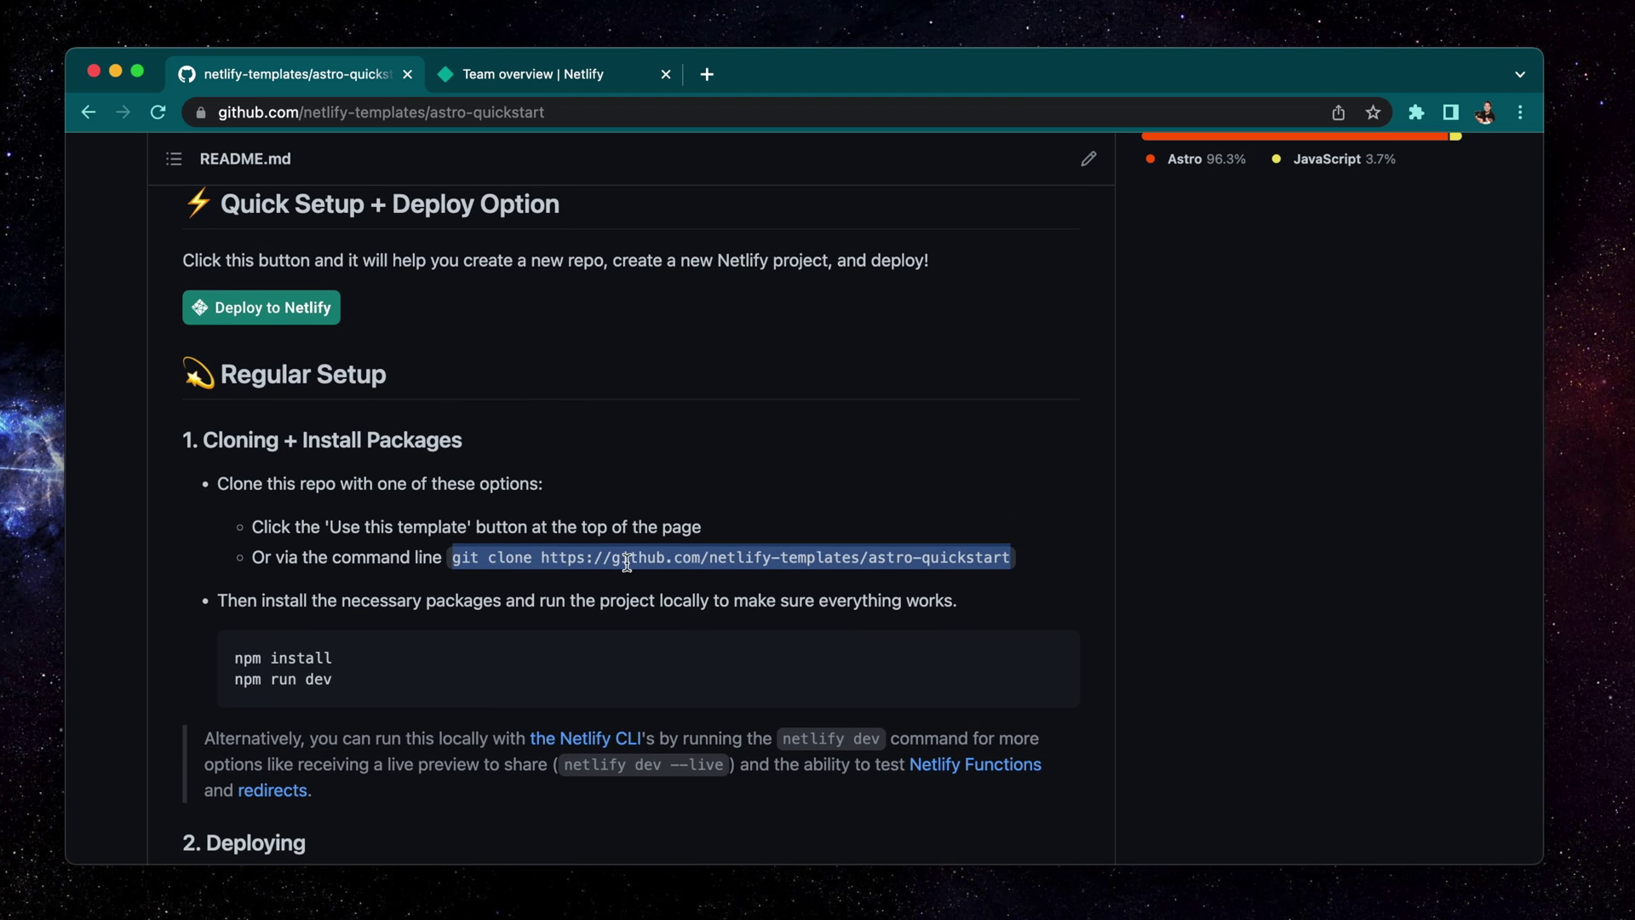
{"action": "scroll", "coordinate": [627, 562], "scroll_direction": "up", "scroll_amount": 4}
{"action": "scroll", "coordinate": [627, 562], "scroll_direction": "up", "scroll_amount": 3}
{"action": "scroll", "coordinate": [630, 570], "scroll_direction": "up", "scroll_amount": 4}
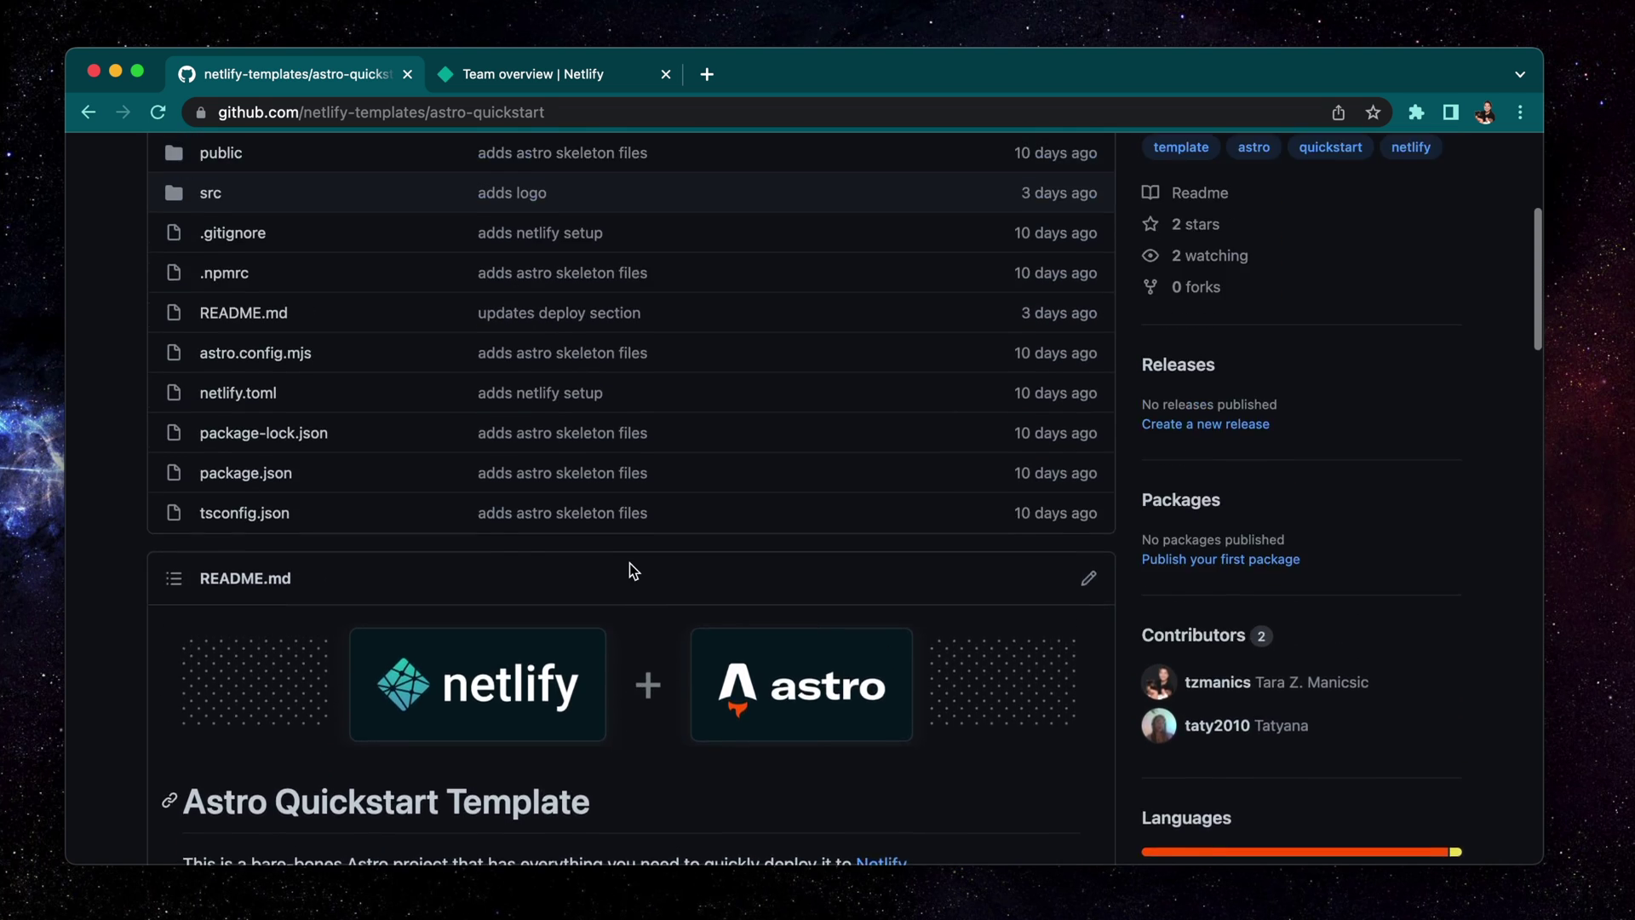
{"action": "scroll", "coordinate": [630, 570], "scroll_direction": "up", "scroll_amount": 3}
- After reading the astro-quickstart README, choose 'Use this template' to start a new repository
{"action": "left_click", "coordinate": [1045, 304]}
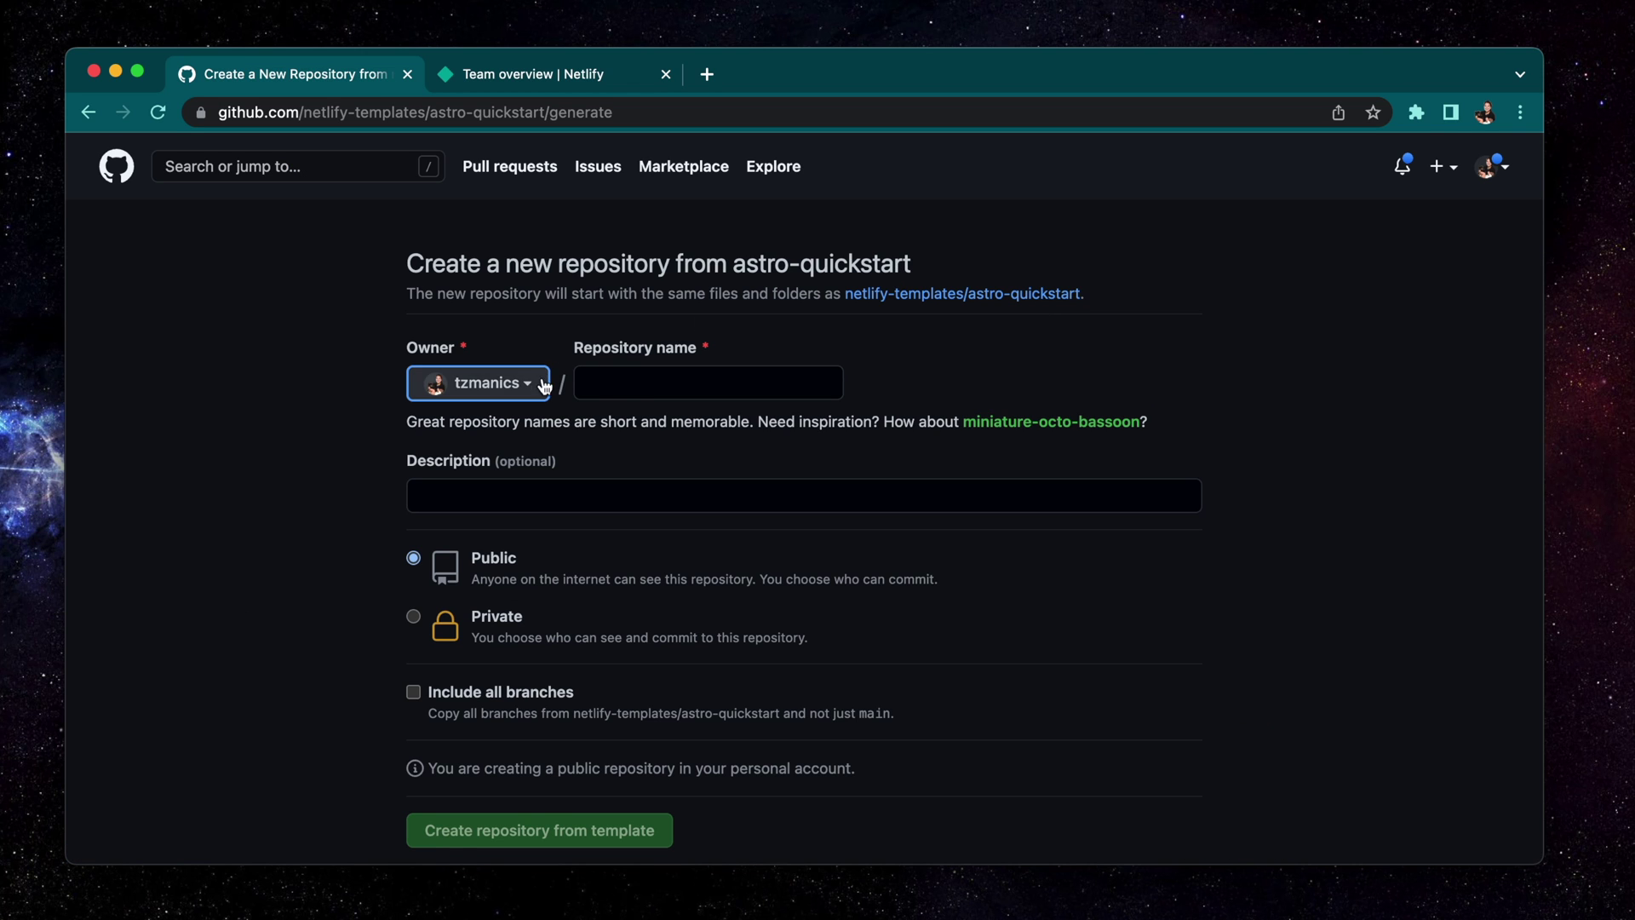
- Create public repository astro-fun, described 'fun times with astro!', from the astro-quickstart template
{"action": "left_click", "coordinate": [635, 386]}
{"action": "type", "text": "astro-fun"}
{"action": "left_click", "coordinate": [555, 512]}
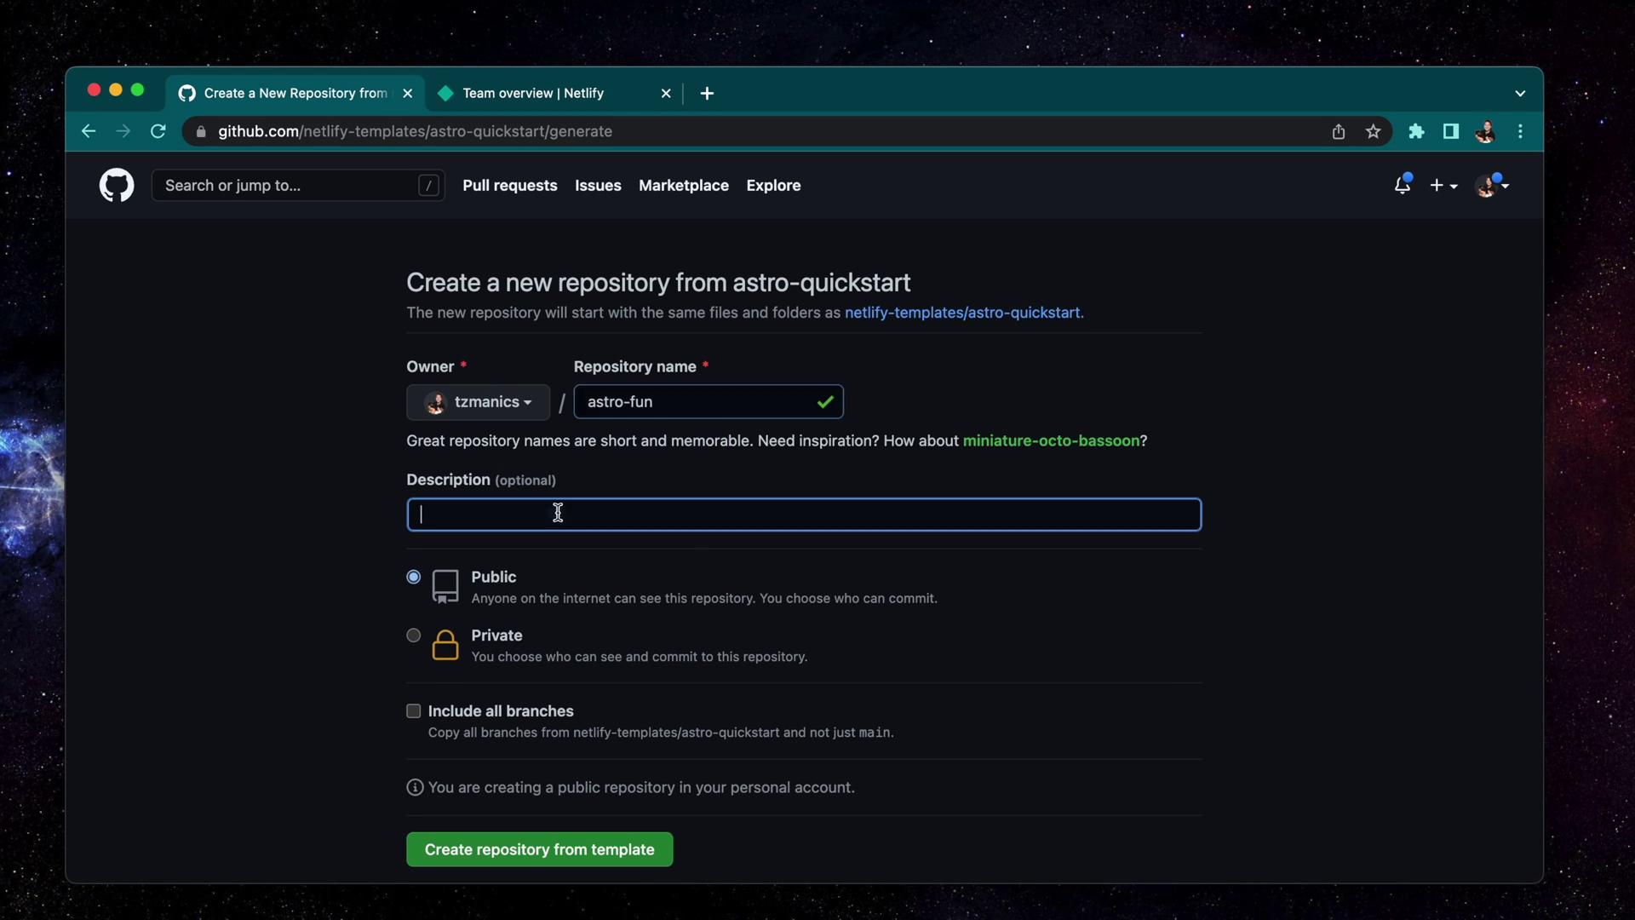
{"action": "type", "text": "fun times with astro!"}
{"action": "left_click", "coordinate": [448, 851]}
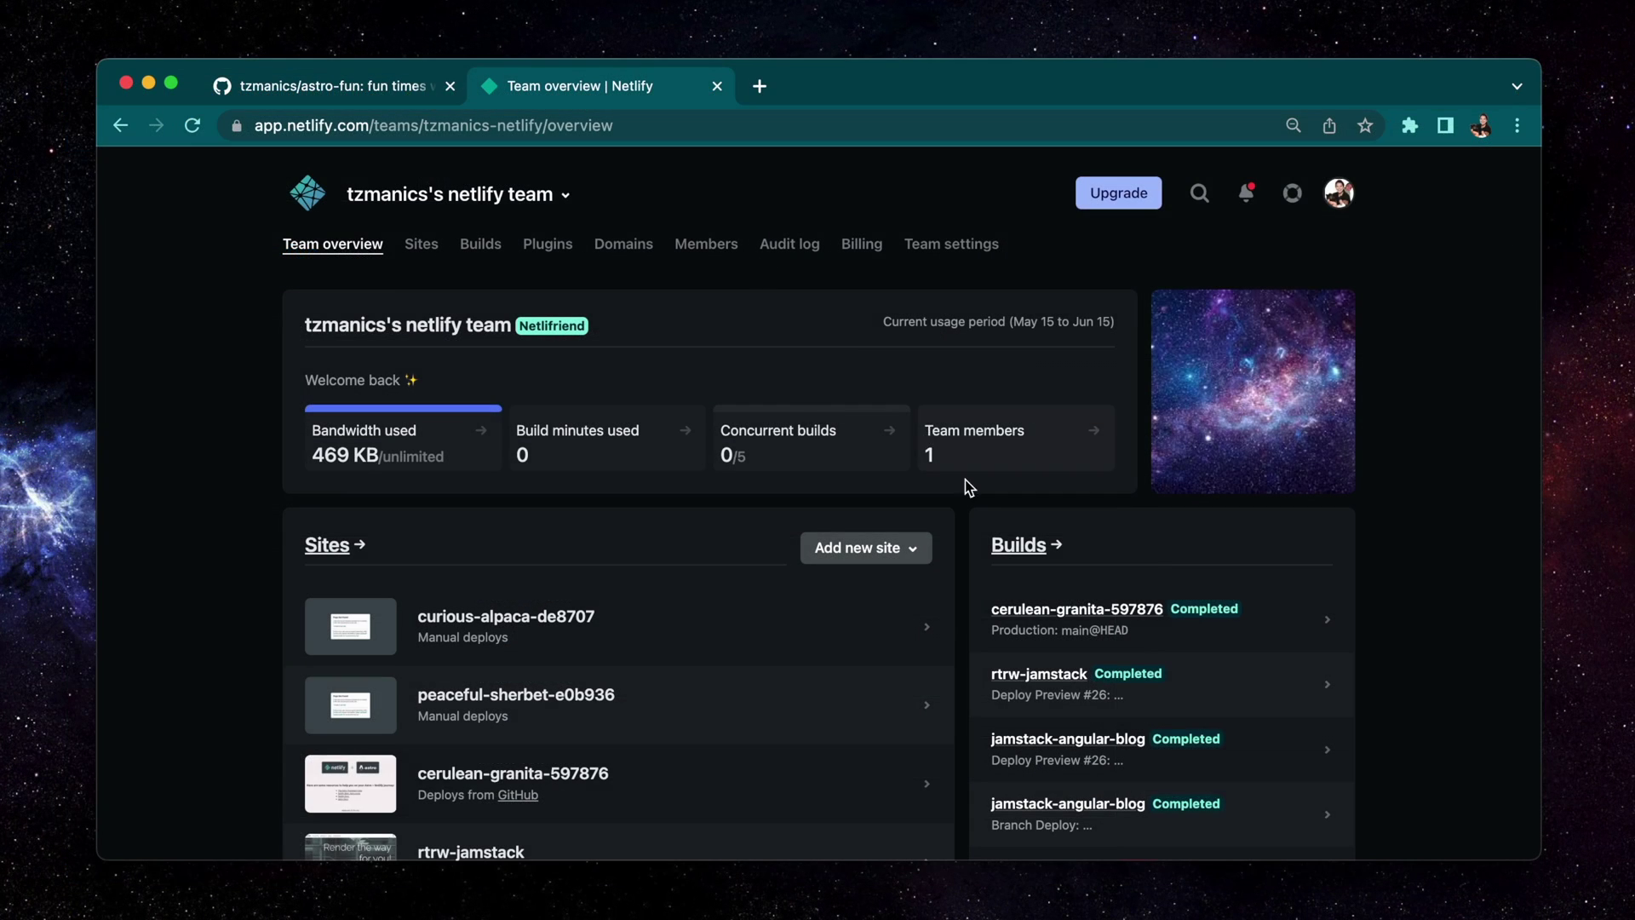
- Import astro-fun from GitHub into Netlify and deploy it with astro build and dist
{"action": "left_click", "coordinate": [918, 553]}
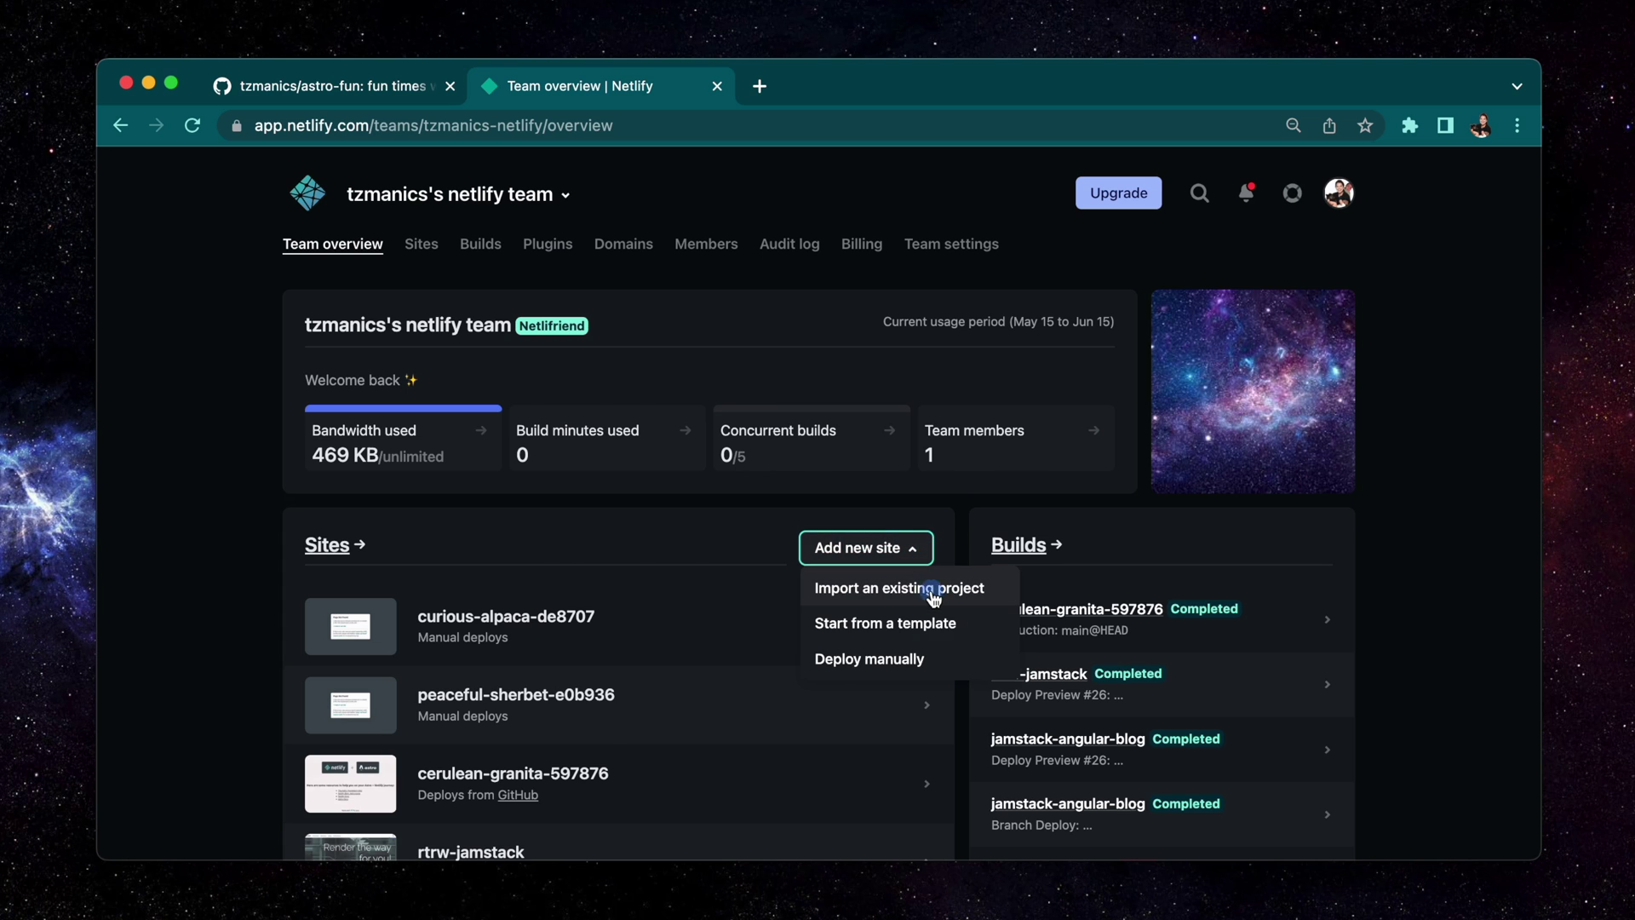
{"action": "left_click", "coordinate": [934, 591]}
{"action": "left_click", "coordinate": [585, 658]}
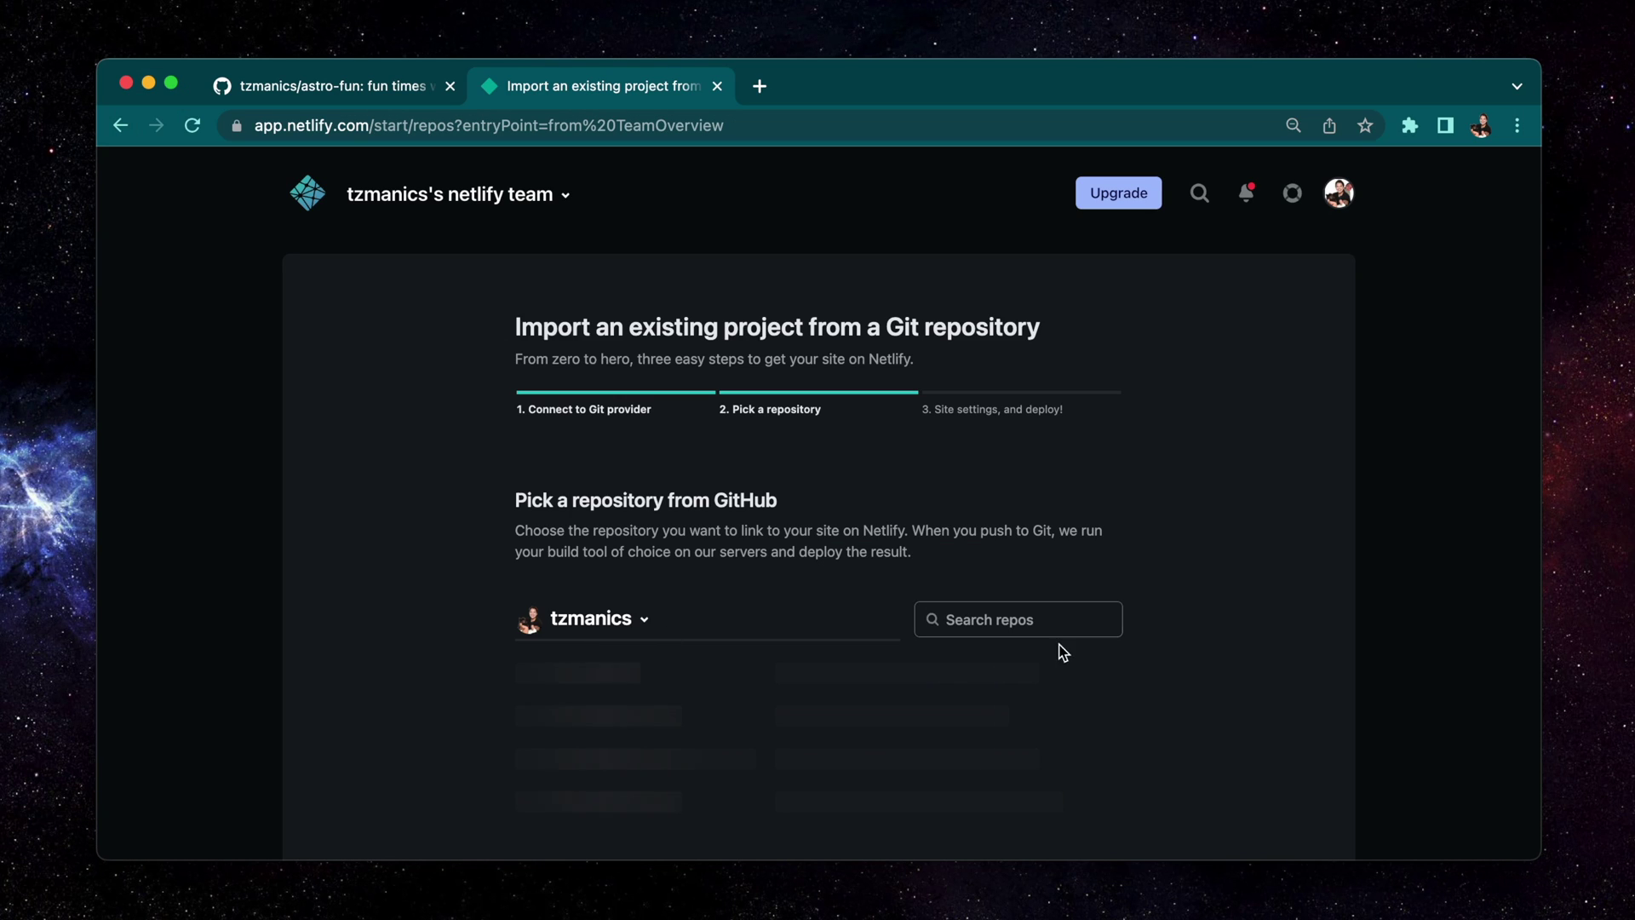
{"action": "left_click", "coordinate": [1060, 625]}
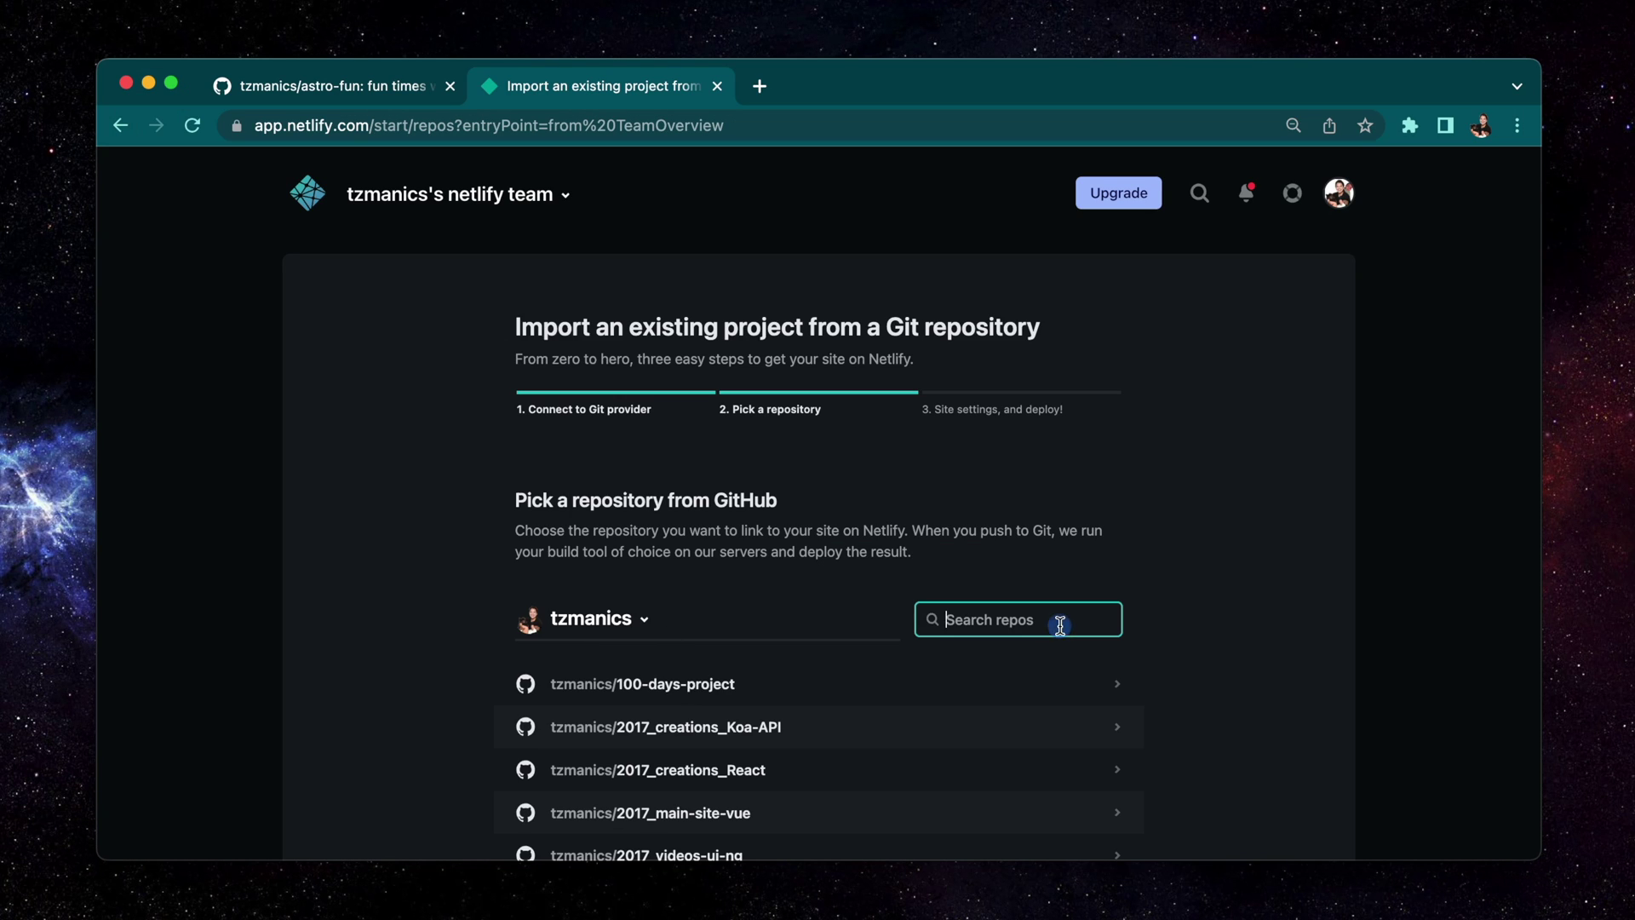
{"action": "type", "text": "astro-fun"}
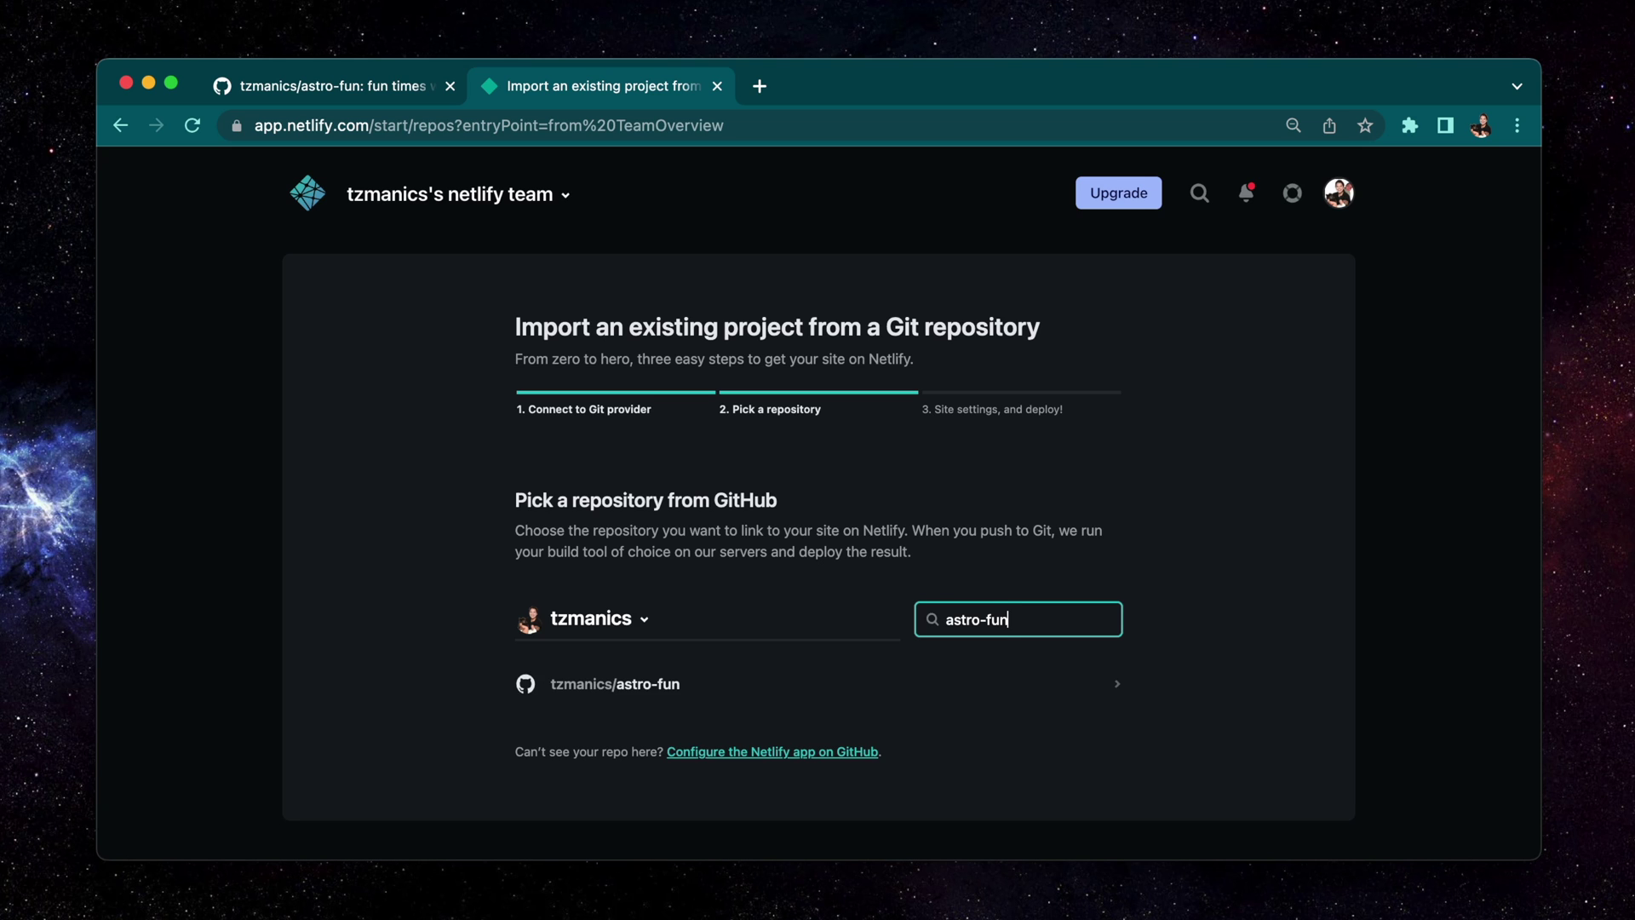
{"action": "left_click", "coordinate": [675, 695]}
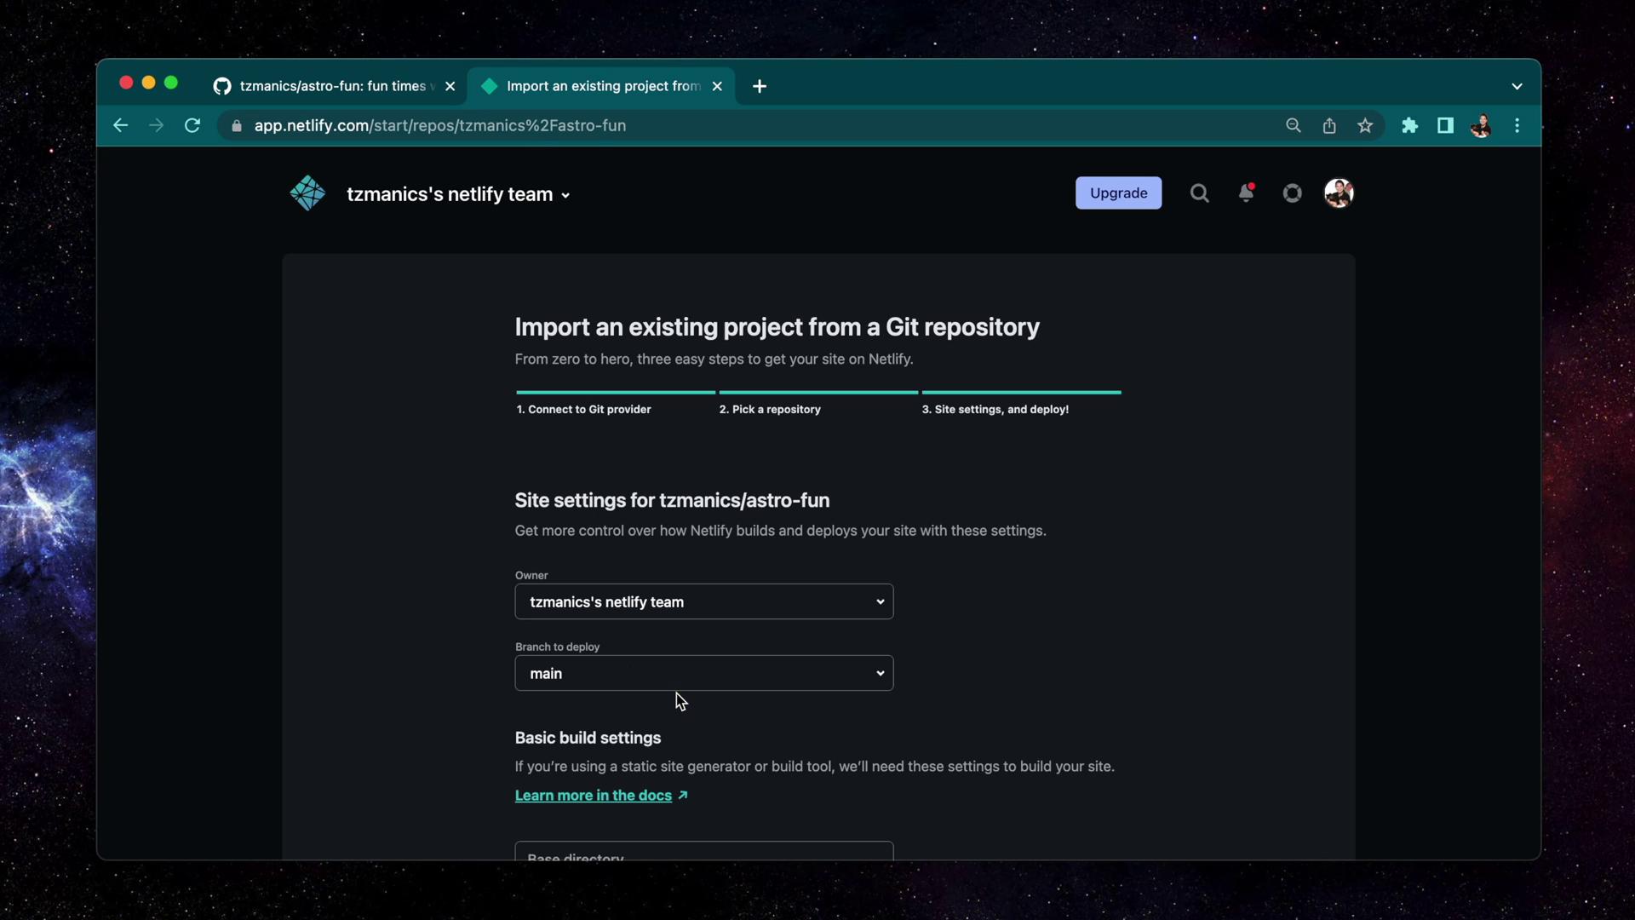
{"action": "scroll", "coordinate": [677, 693], "scroll_direction": "down", "scroll_amount": 3}
{"action": "scroll", "coordinate": [675, 693], "scroll_direction": "down", "scroll_amount": 2}
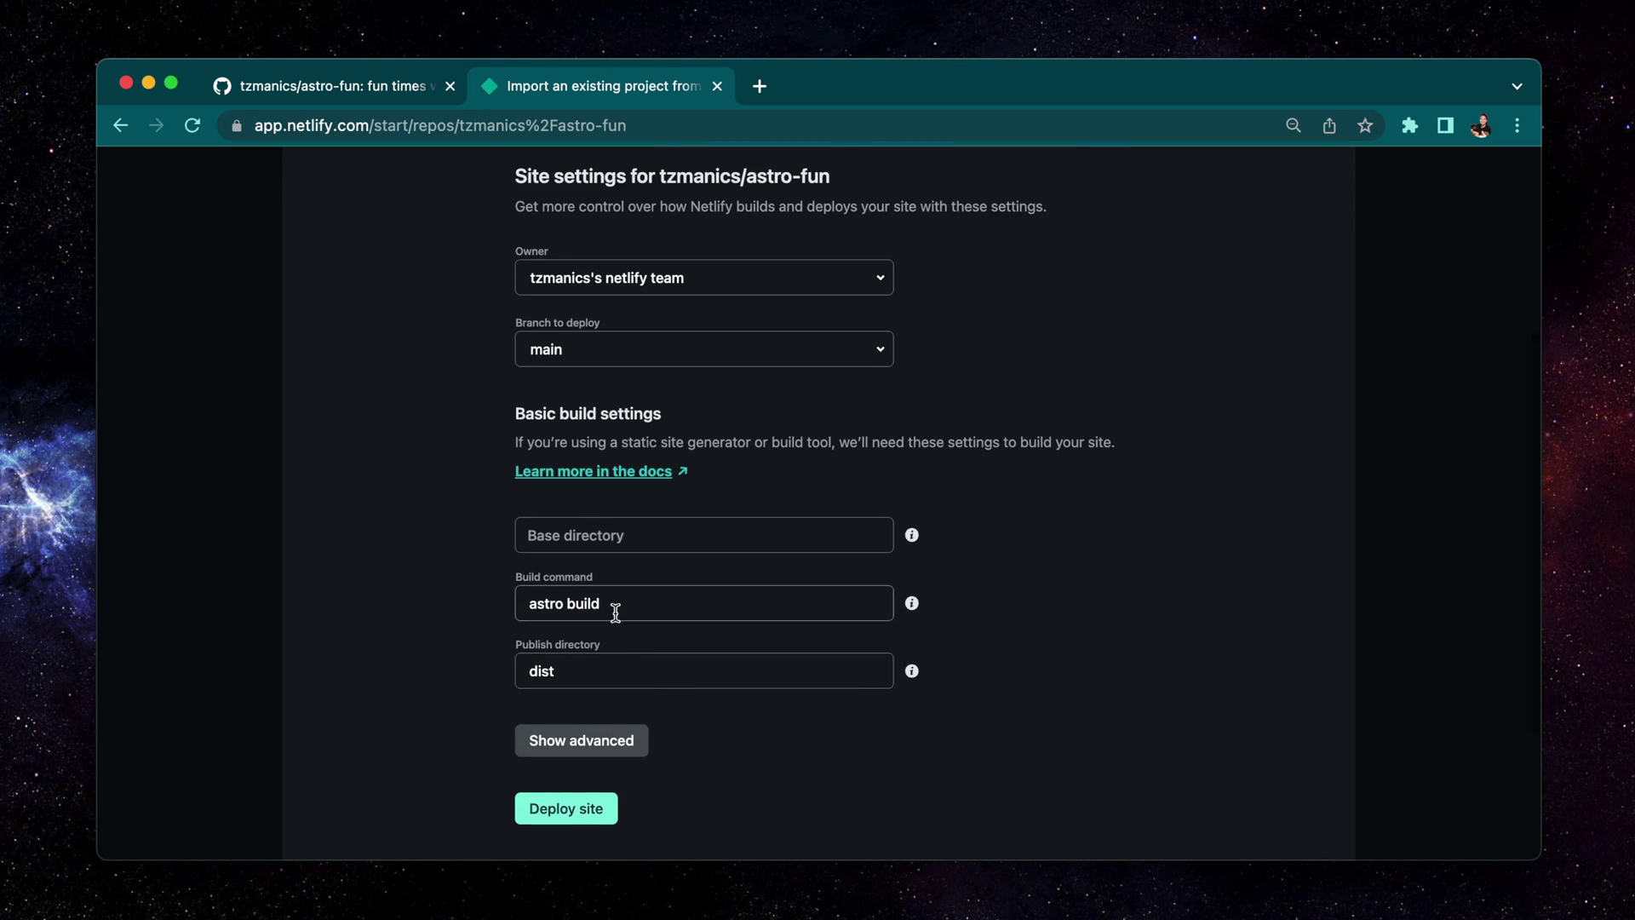
{"action": "scroll", "coordinate": [576, 698], "scroll_direction": "down", "scroll_amount": 2}
{"action": "left_click", "coordinate": [580, 716]}
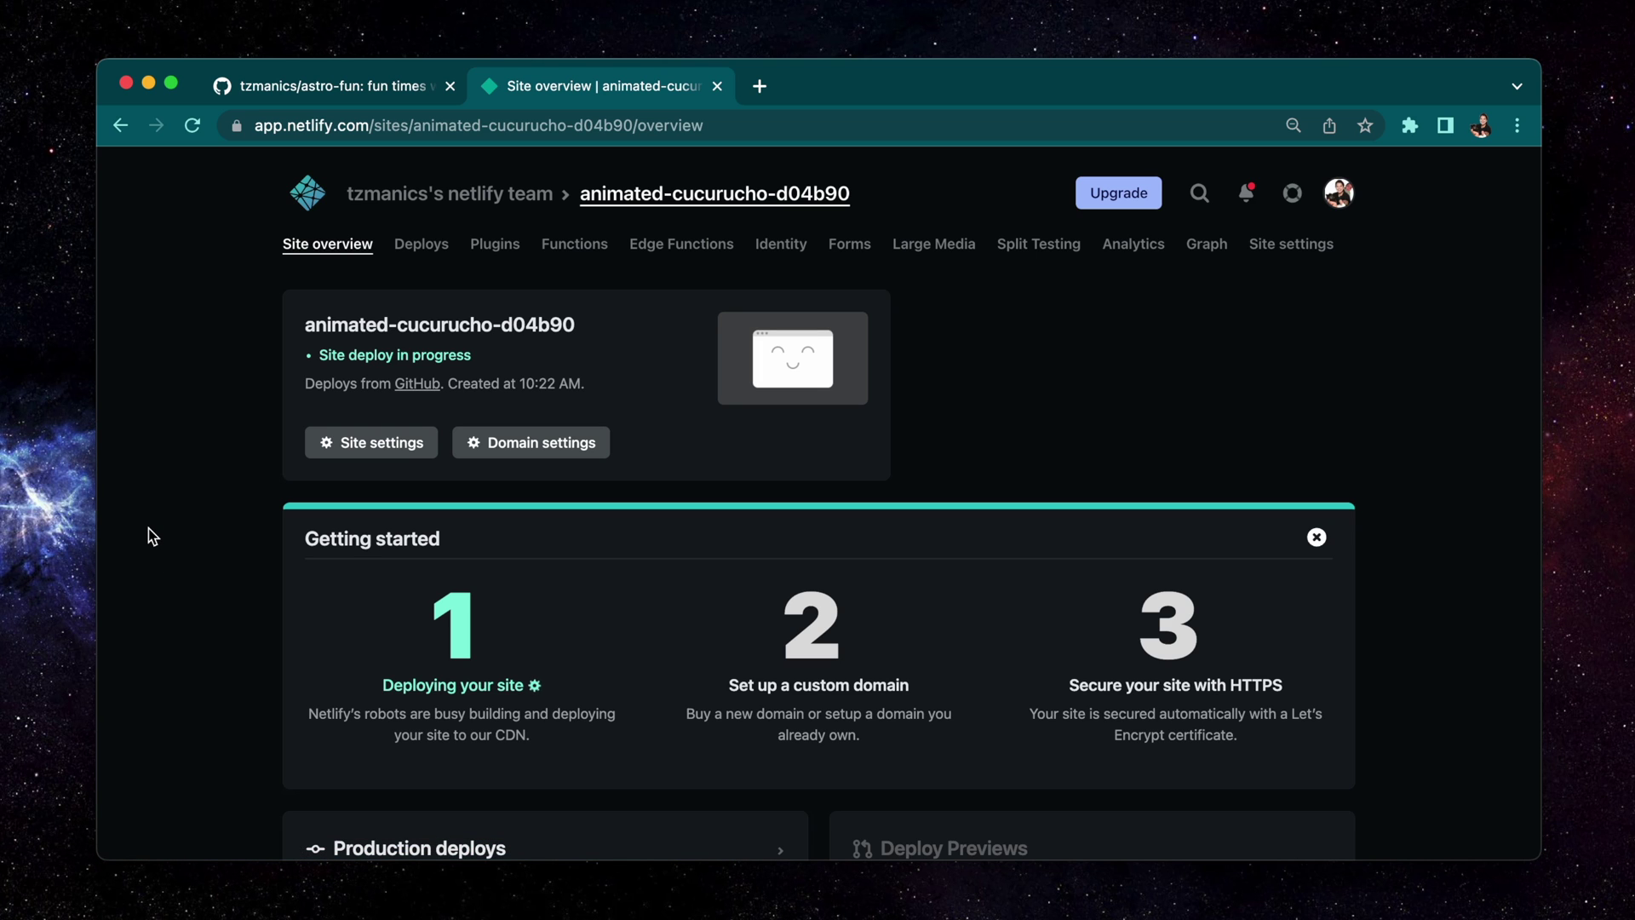
- Return to the astro-fun GitHub repository and find the README's Deploy to Netlify button
{"action": "left_click", "coordinate": [338, 90]}
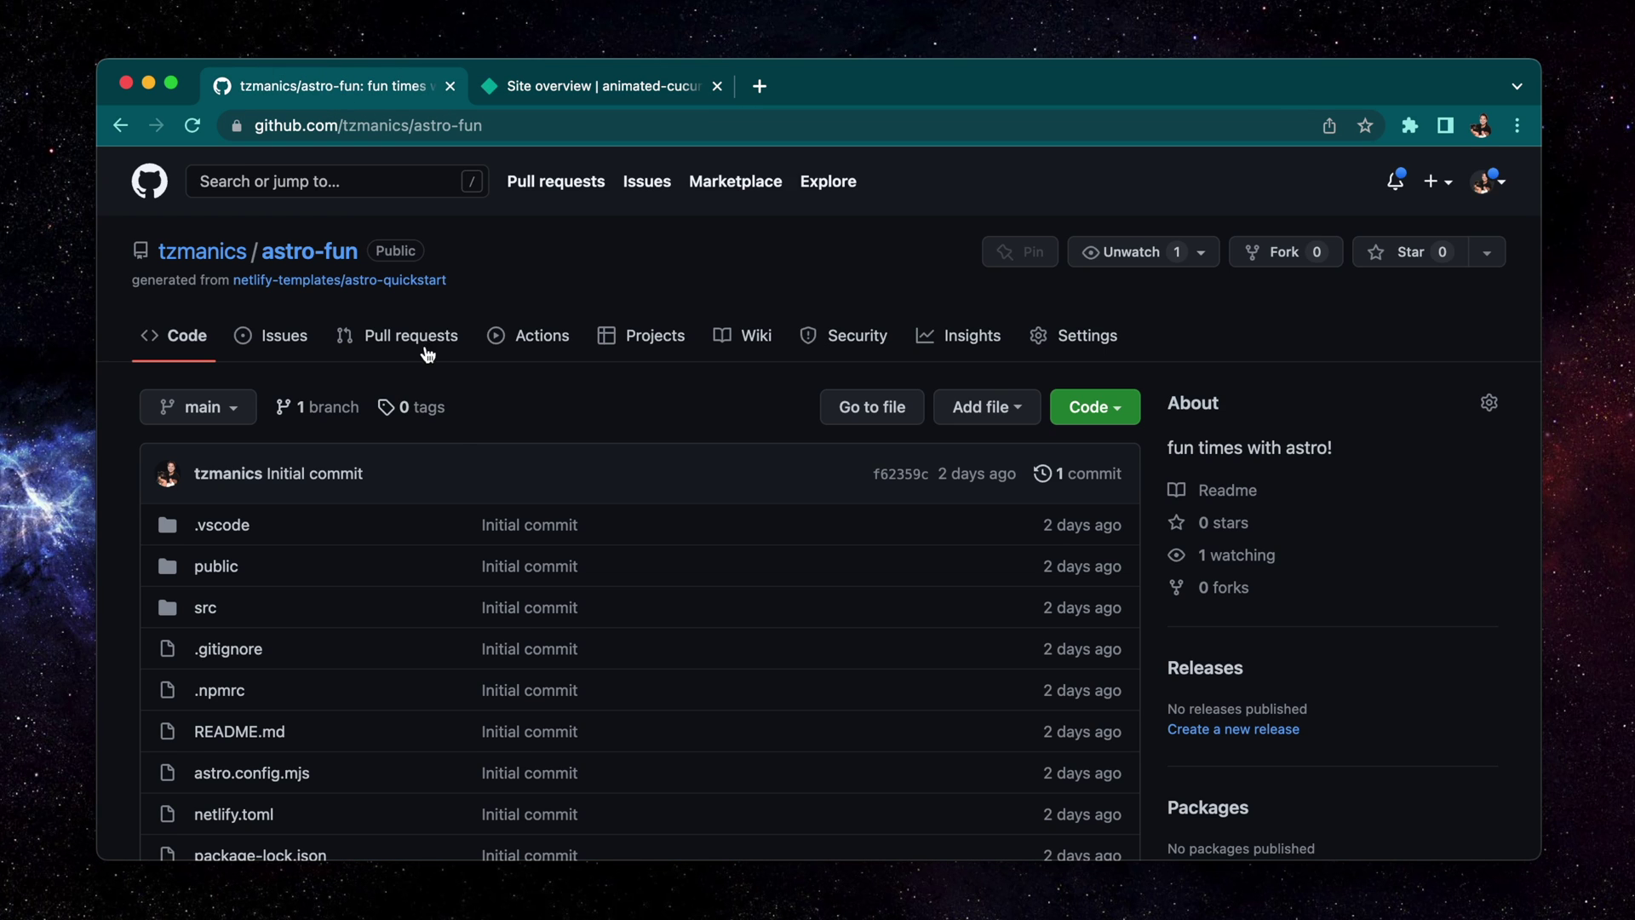
{"action": "scroll", "coordinate": [454, 434], "scroll_direction": "down", "scroll_amount": 5}
{"action": "scroll", "coordinate": [454, 443], "scroll_direction": "down", "scroll_amount": 5}
{"action": "scroll", "coordinate": [453, 442], "scroll_direction": "down", "scroll_amount": 3}
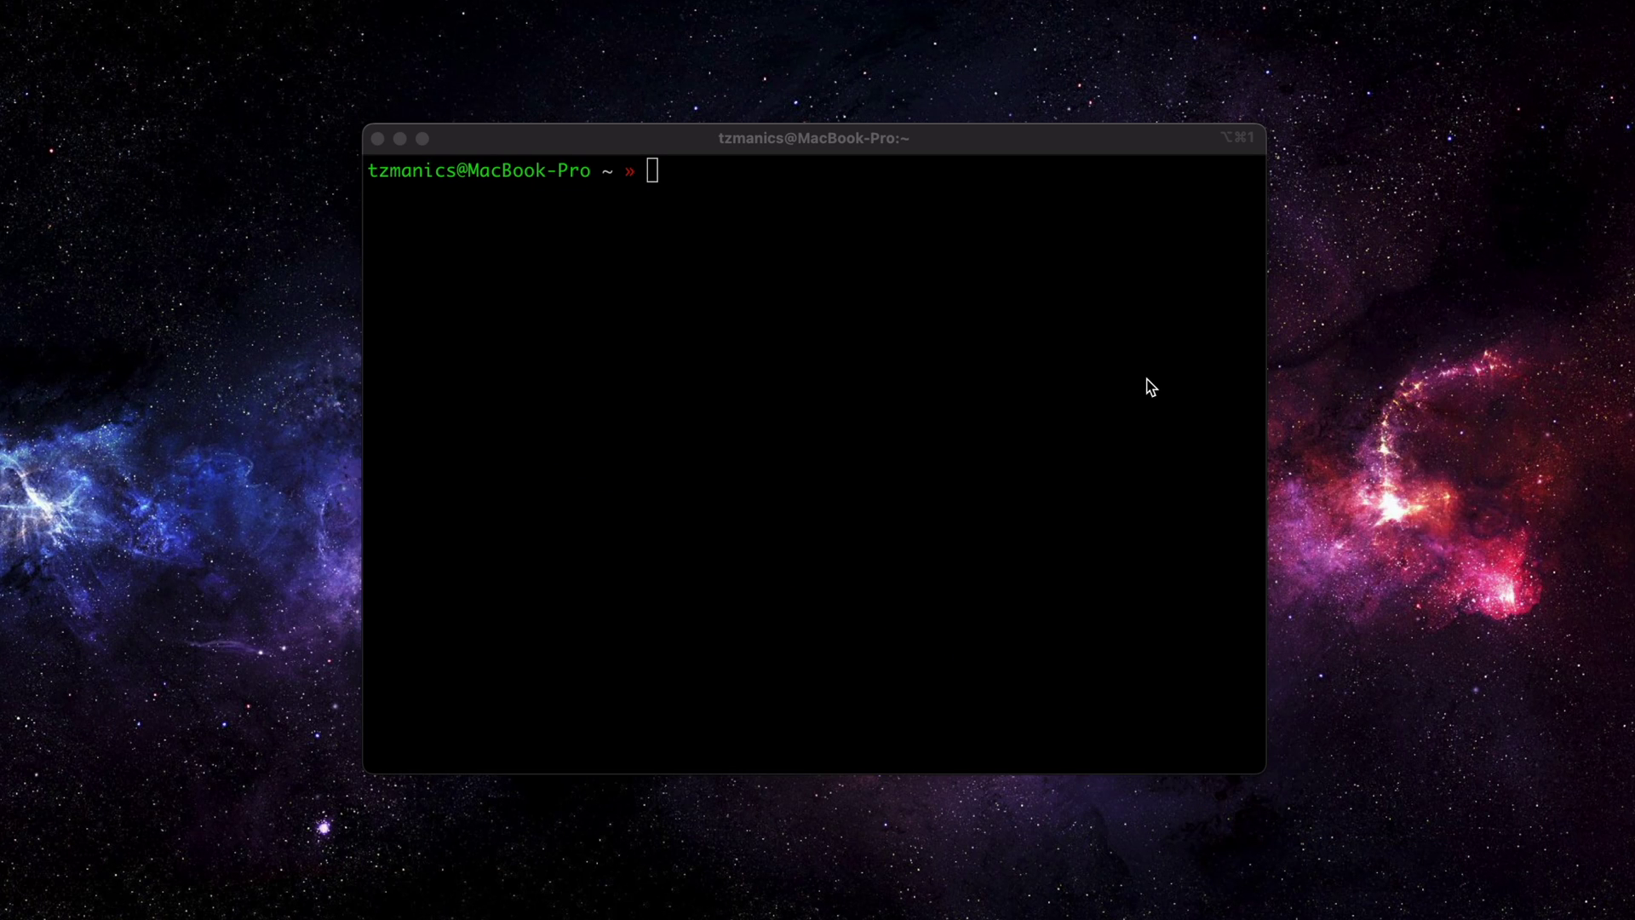
- Run netlify sites:create-template for astro-quickstart: personal team, site yay-astro-again, no cloning
{"action": "left_click", "coordinate": [1146, 380]}
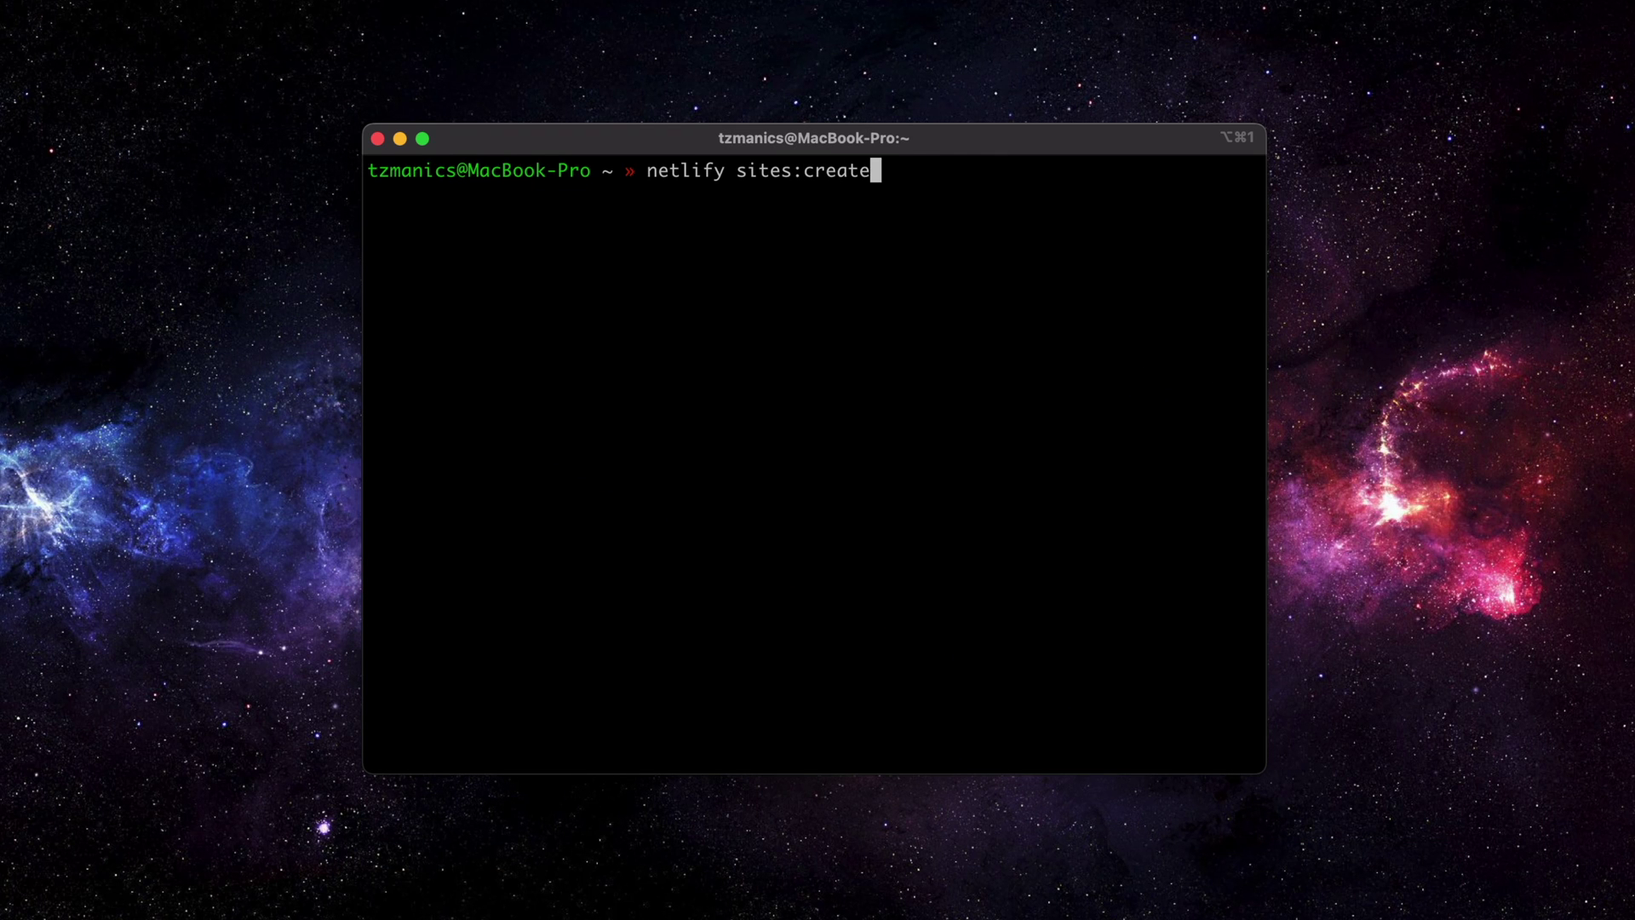
{"action": "type", "text": "https://github.com/netlify-templates/astro-quickstart"}
{"action": "key", "text": "Return"}
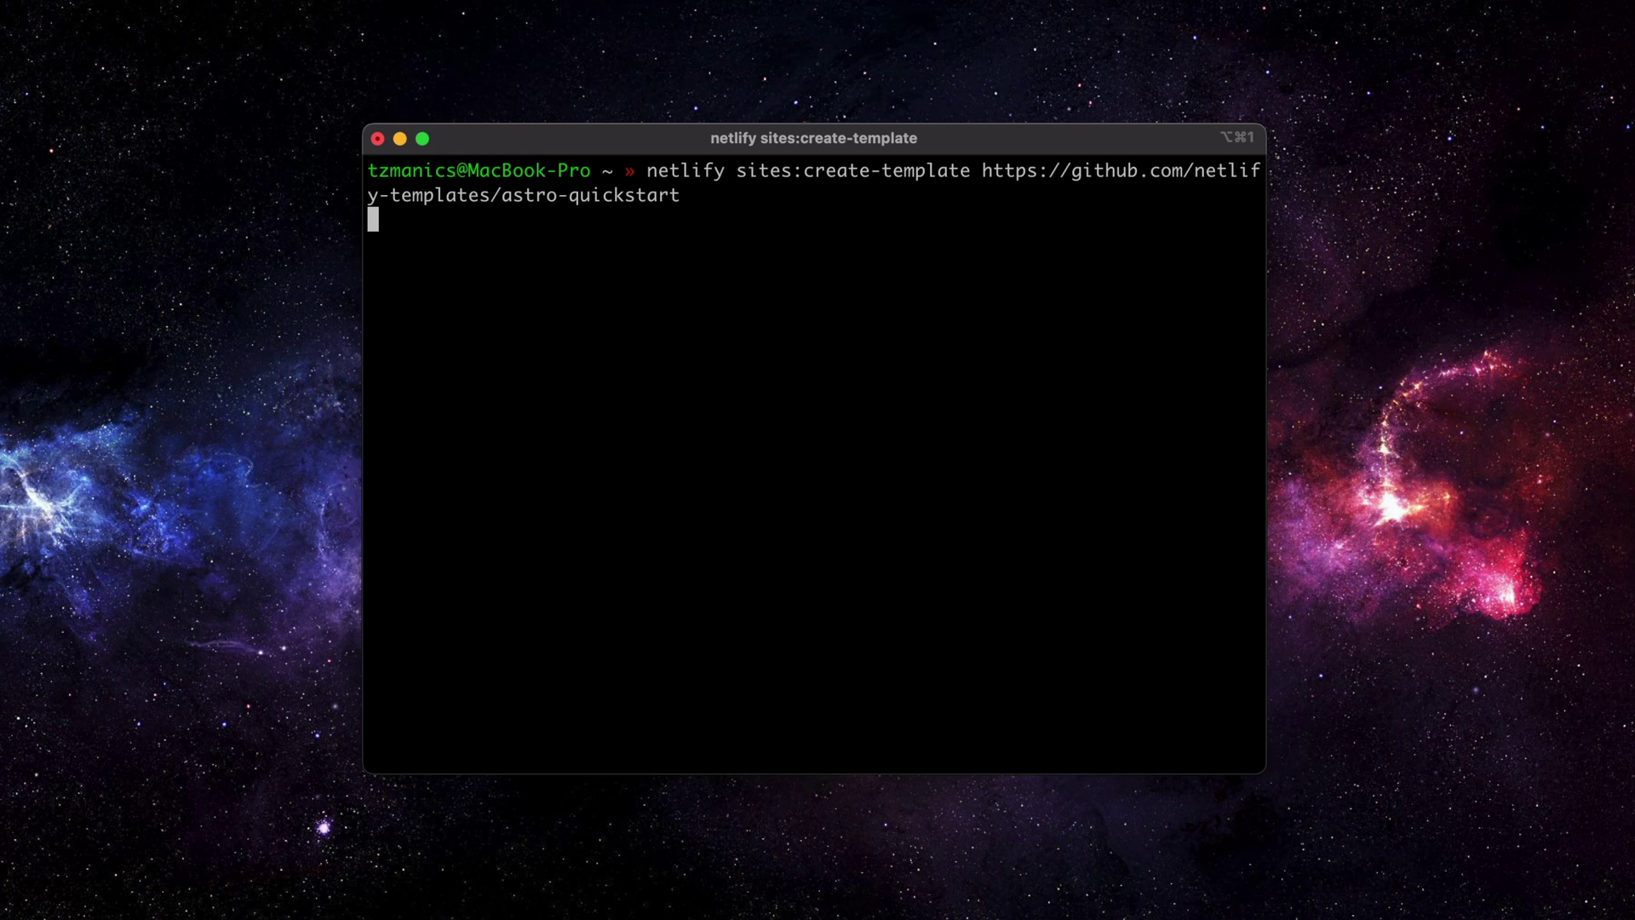
{"action": "key", "text": "Down"}
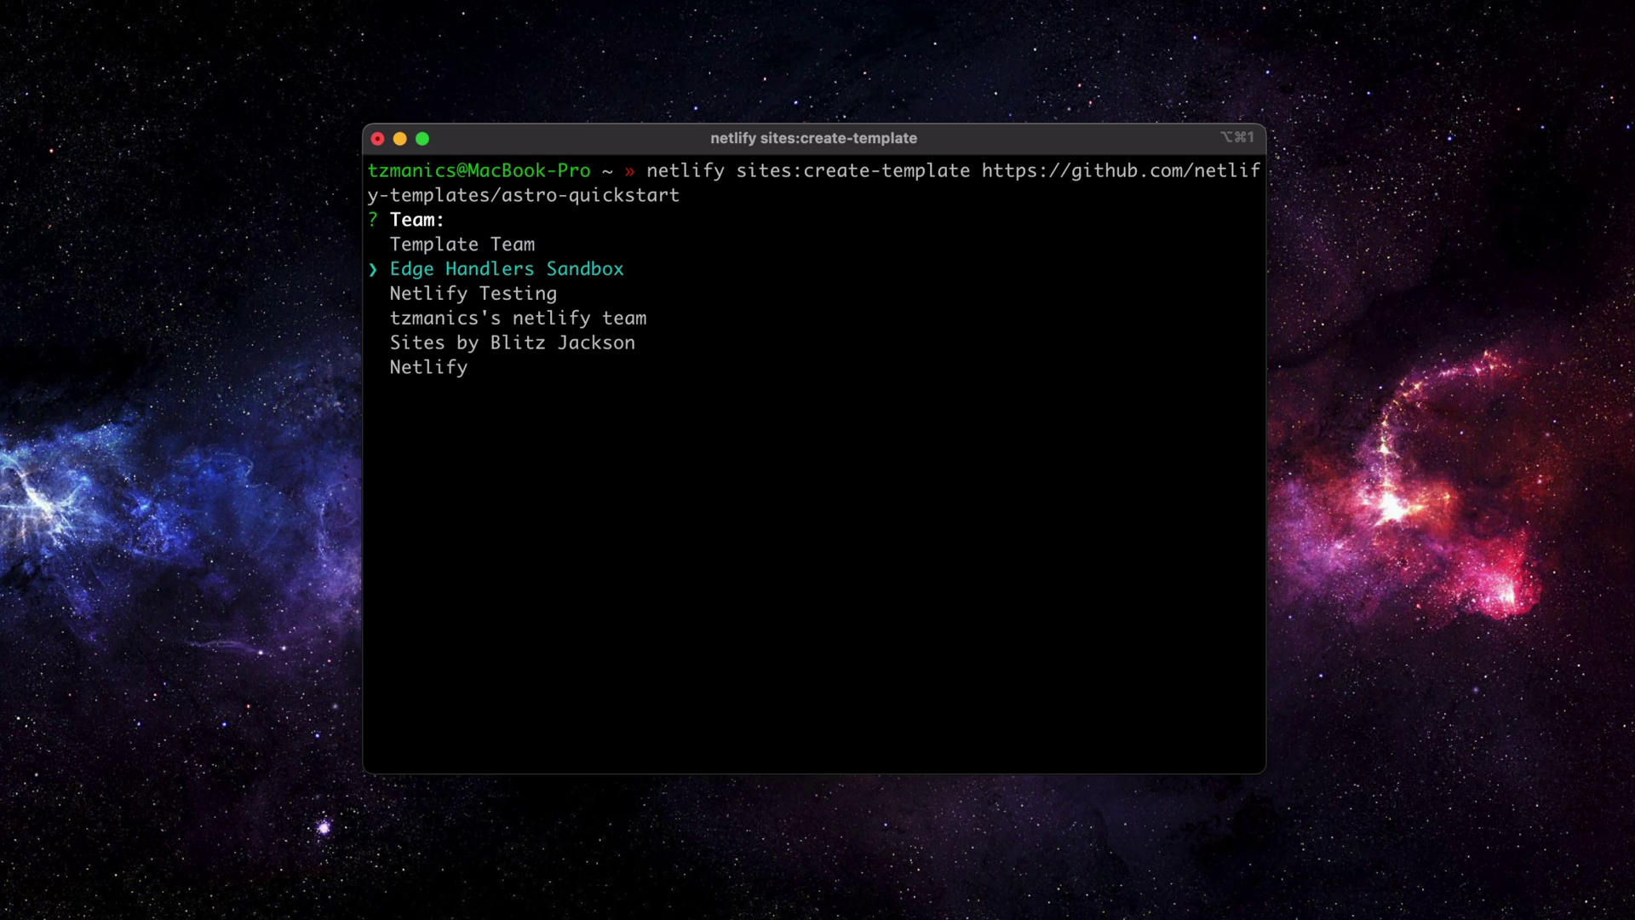
{"action": "key", "text": "Down"}
{"action": "key", "text": "Down"}
{"action": "key", "text": "Return"}
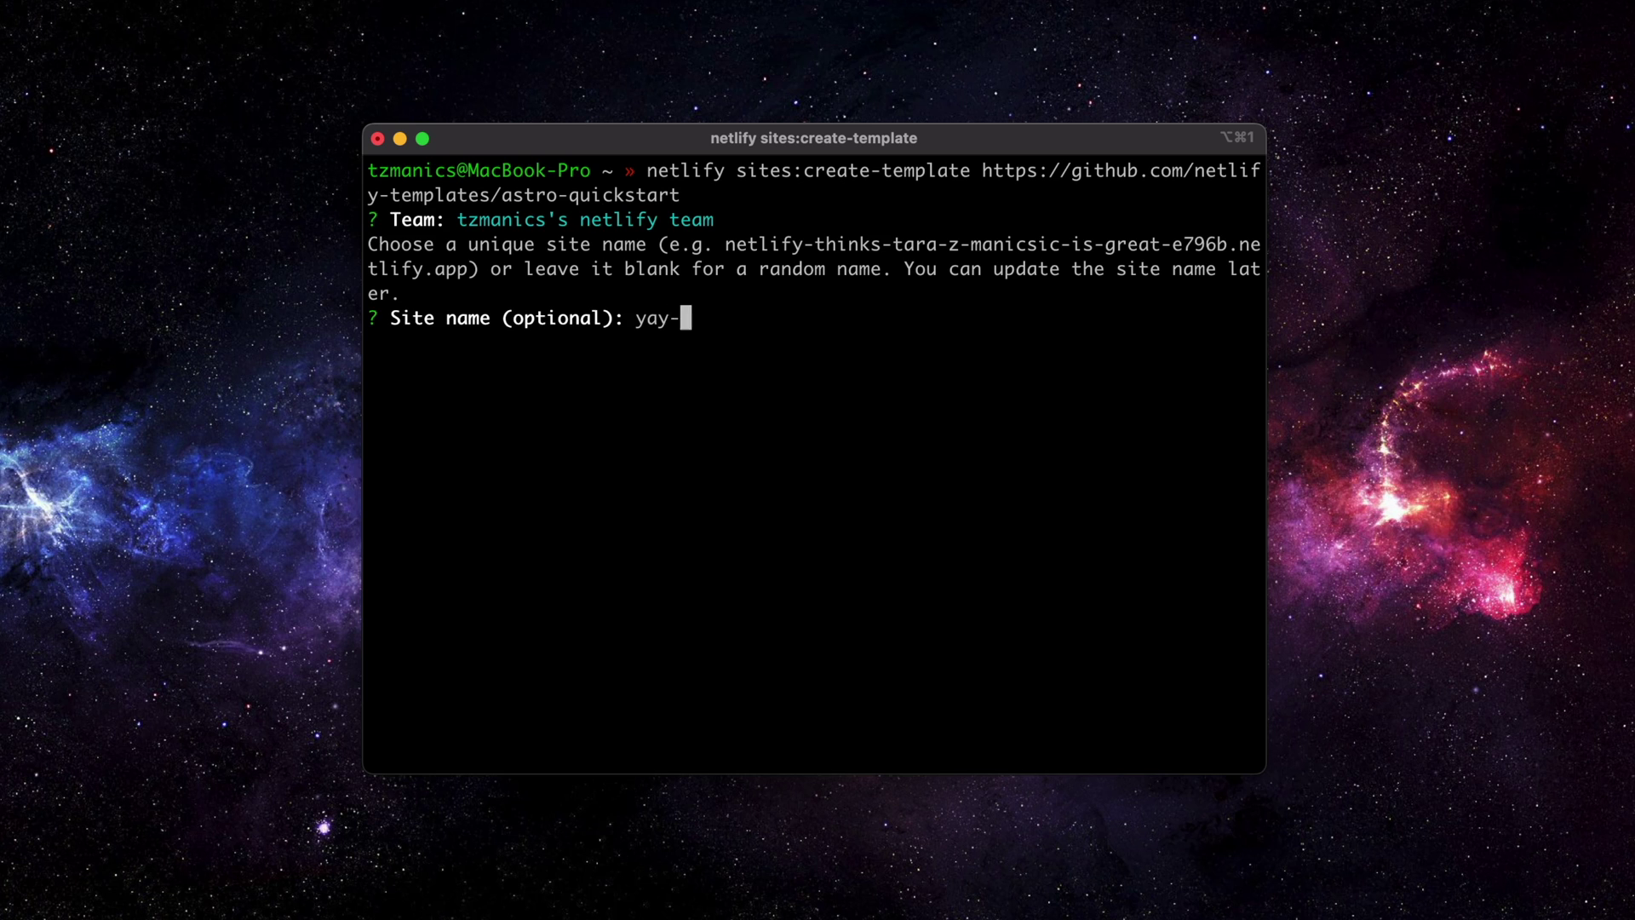
{"action": "type", "text": "astro-agai"}
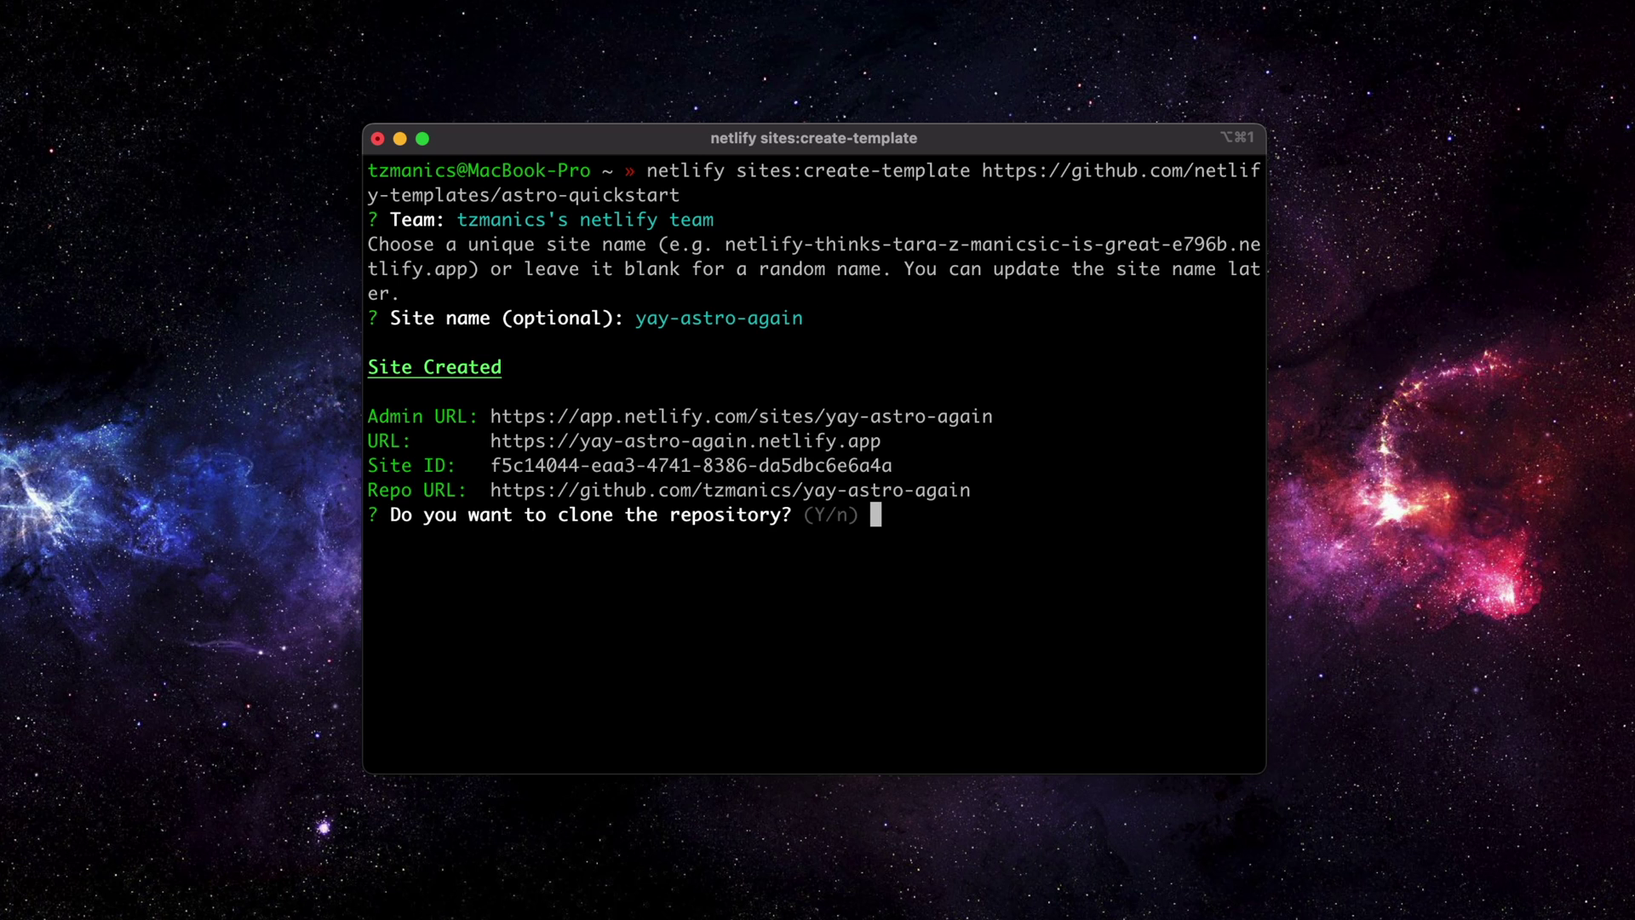
{"action": "type", "text": "n"}
{"action": "key", "text": "Return"}
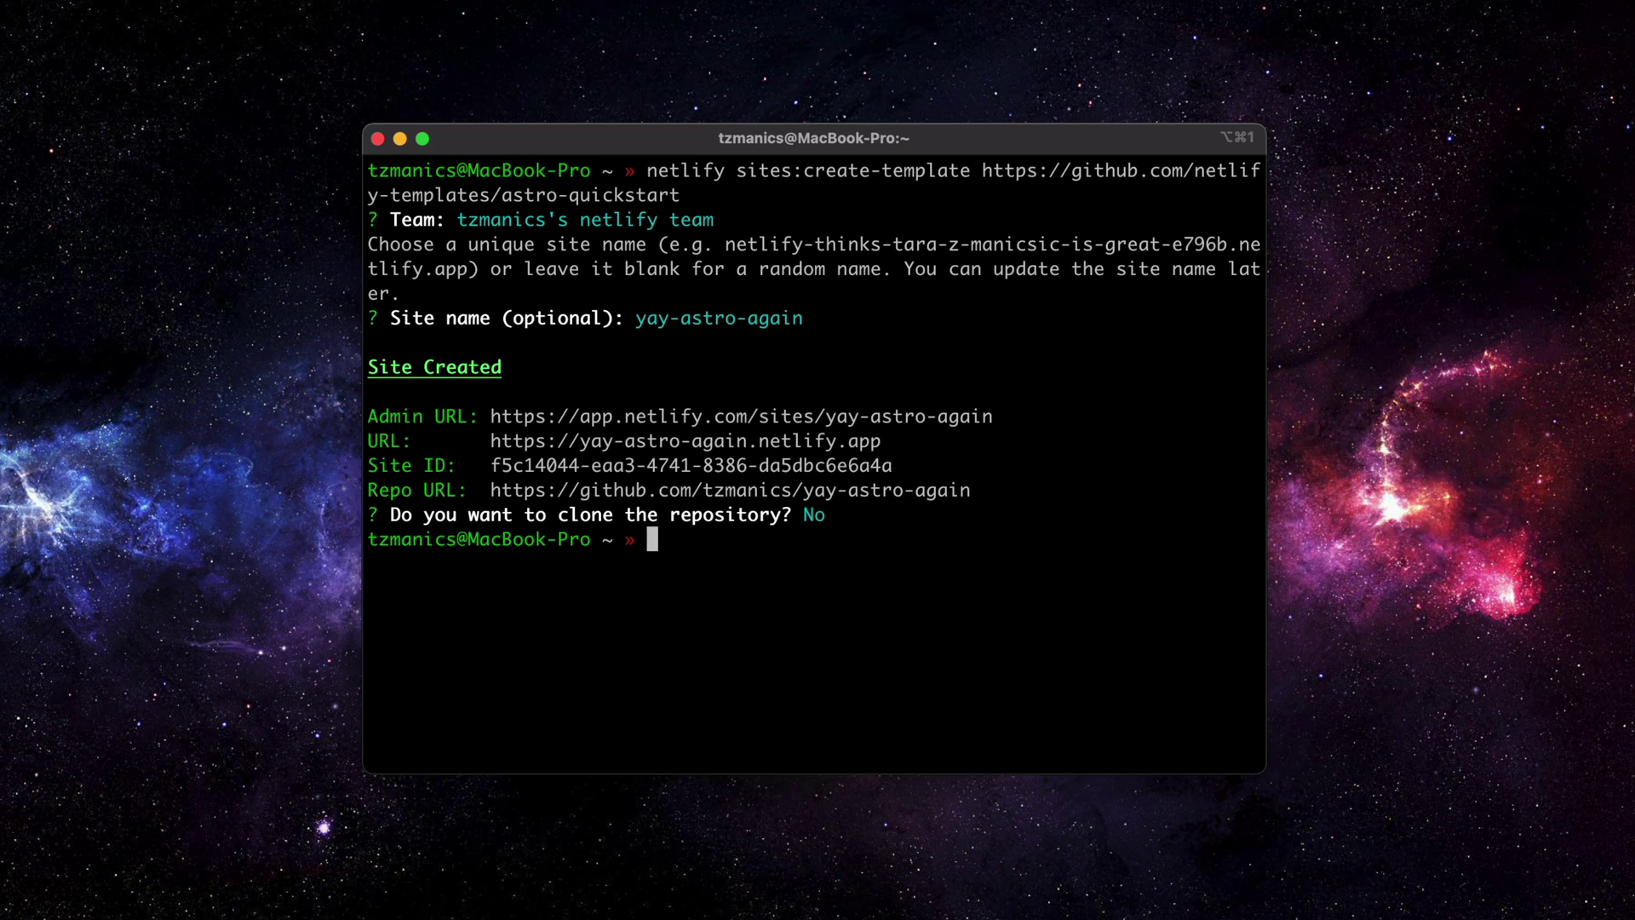
{"action": "left_click", "coordinate": [1442, 682]}
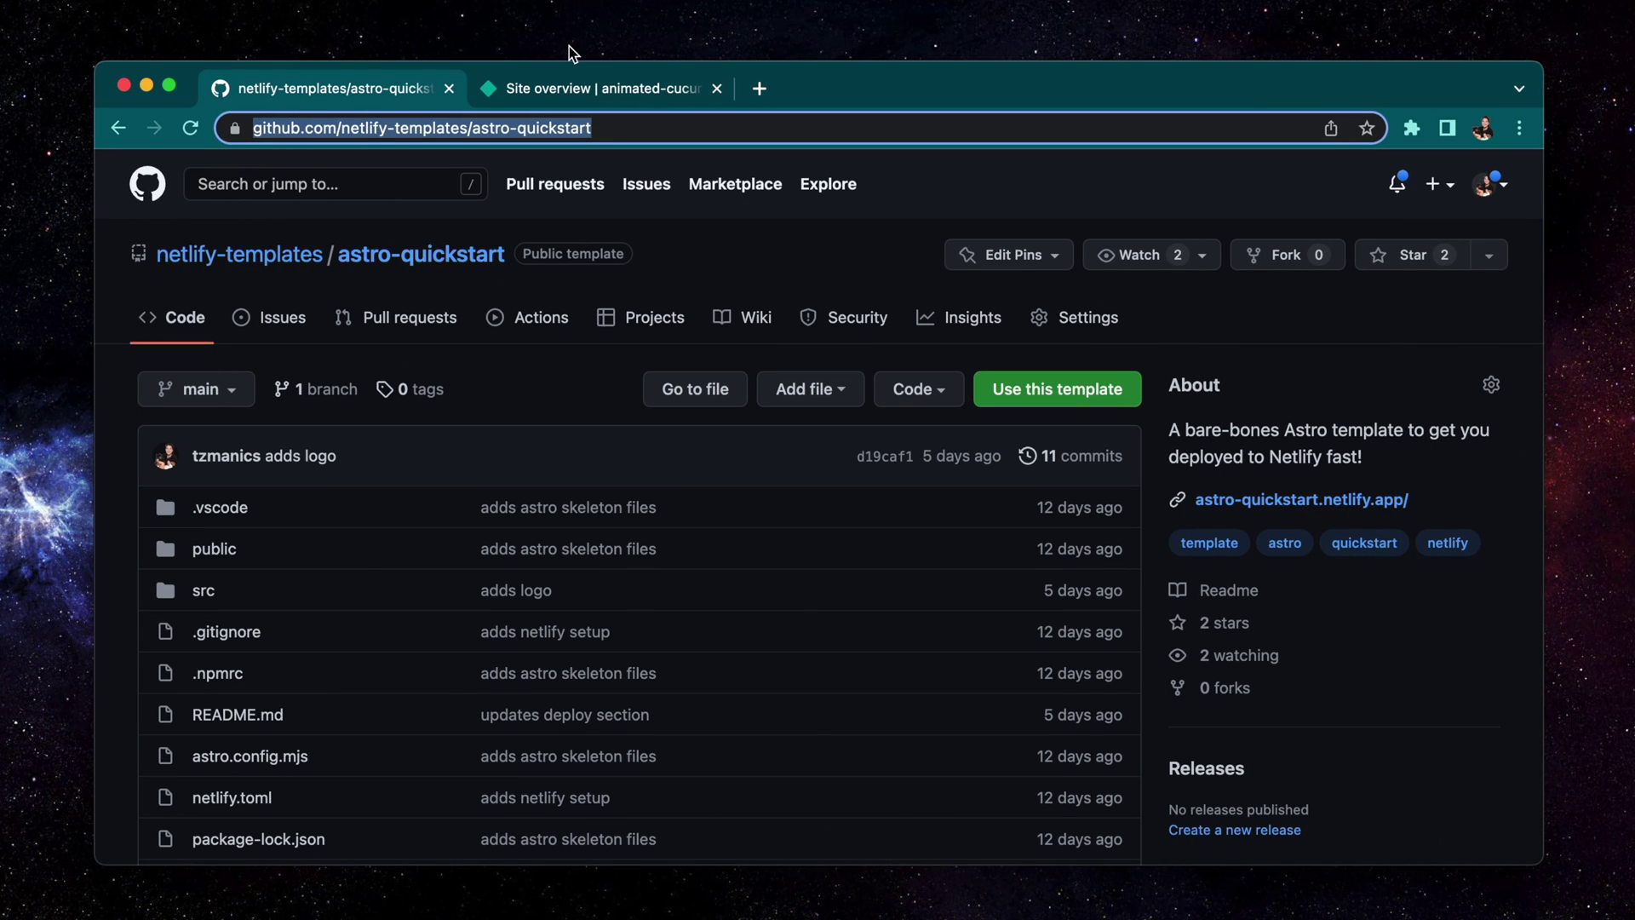
- Open the live animated-cucurucho-d04b90 netlify.app site from its Site overview
{"action": "left_click", "coordinate": [586, 92]}
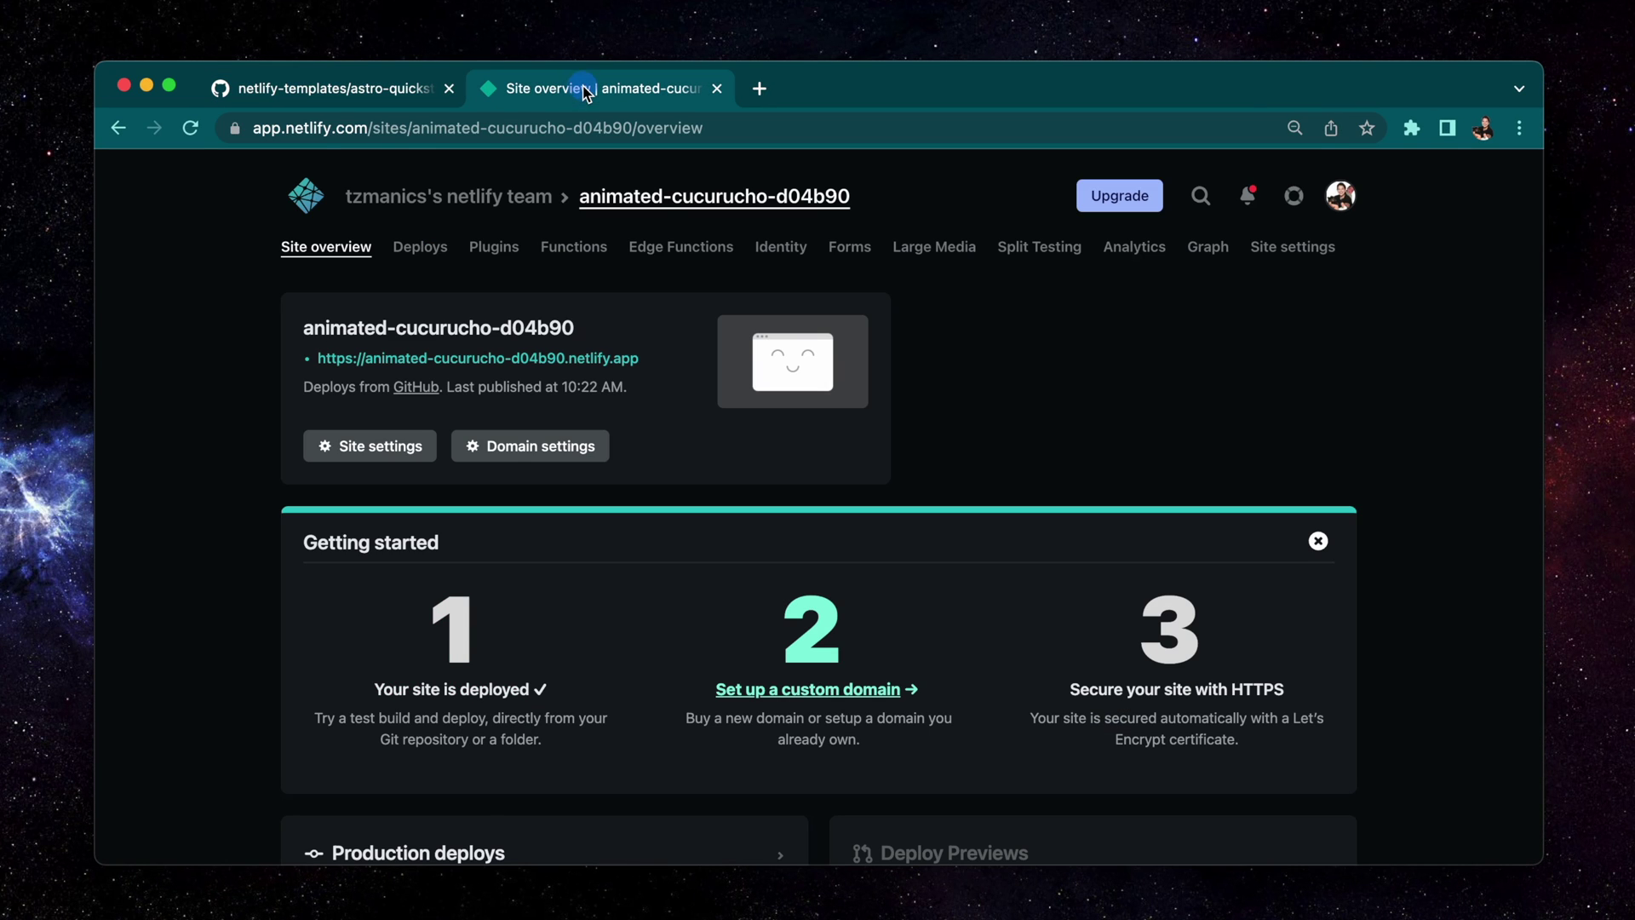
{"action": "left_click", "coordinate": [553, 361]}
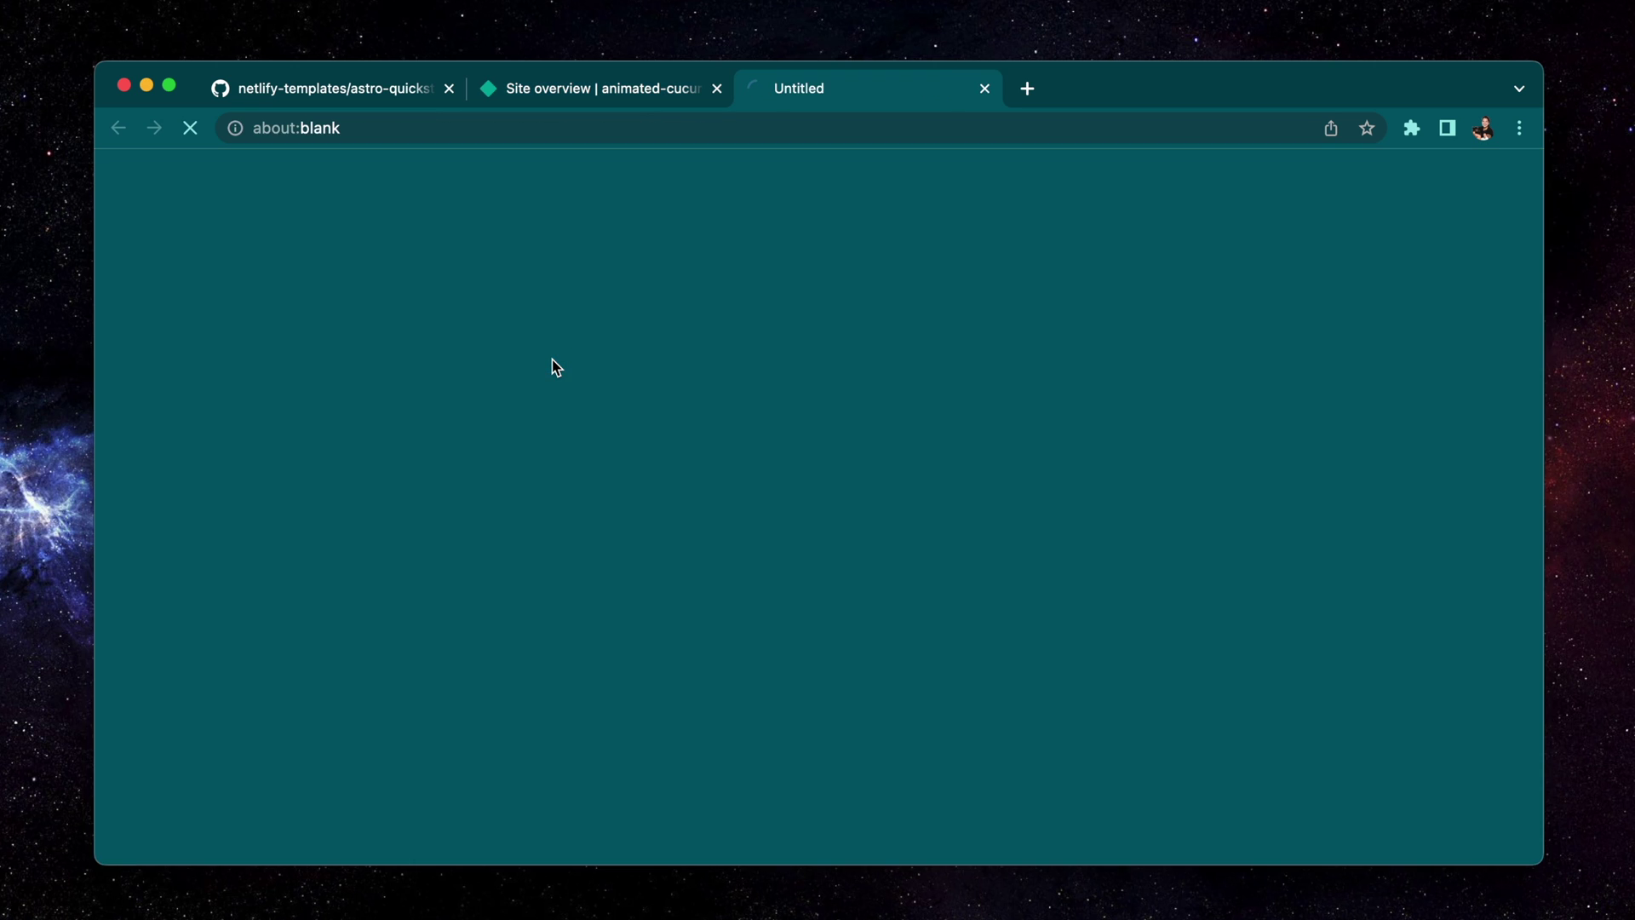